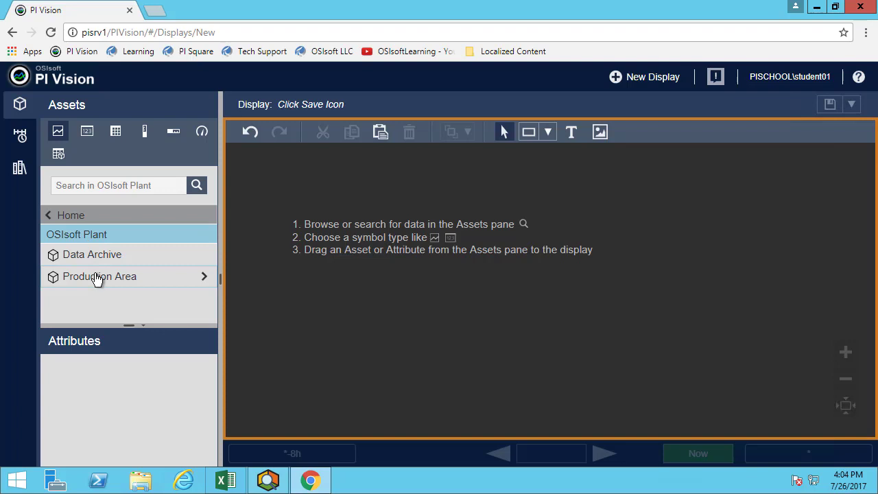
Step: Open Mixing Tank1 under Production Area > Production Line1 and choose Trend as the symbol type
{"action": "left_click", "coordinate": [202, 280]}
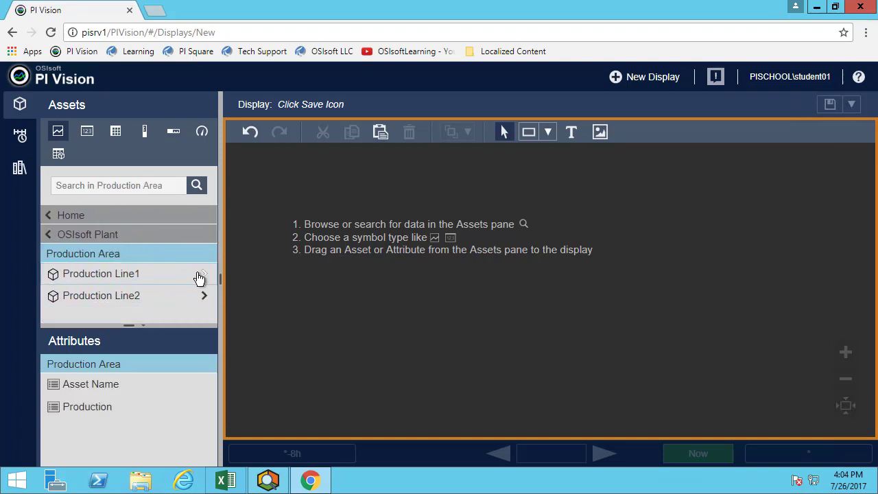
{"action": "left_click", "coordinate": [201, 275]}
{"action": "left_click", "coordinate": [176, 301]}
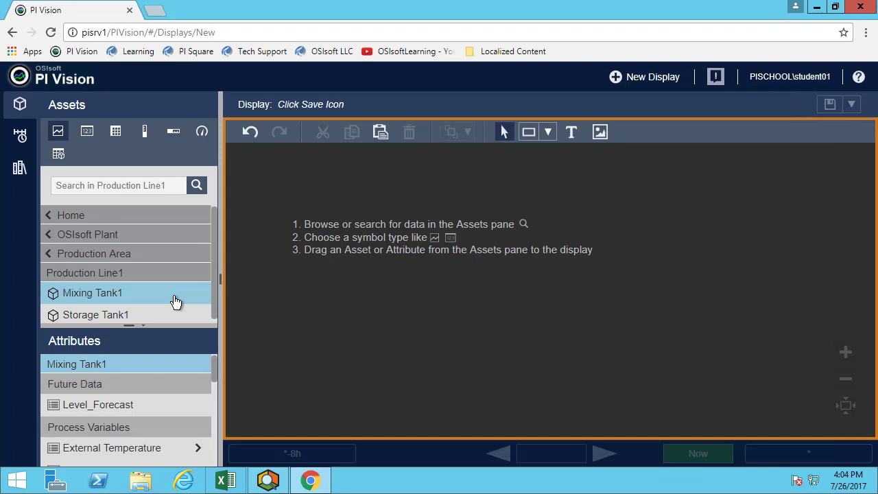
{"action": "left_click", "coordinate": [58, 130]}
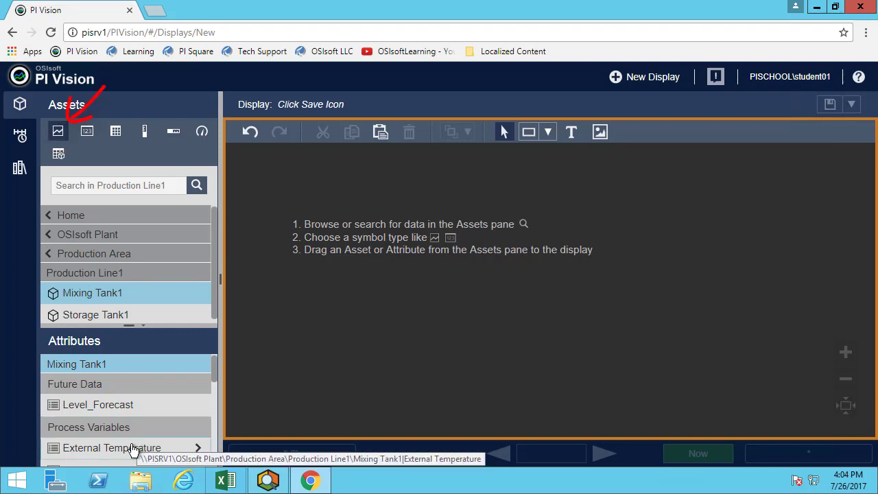
Step: Trend Mixing Tank1's External Temperature and add Internal Temperature to the same trend
{"action": "left_click_drag", "start_coordinate": [133, 449], "coordinate": [243, 165]}
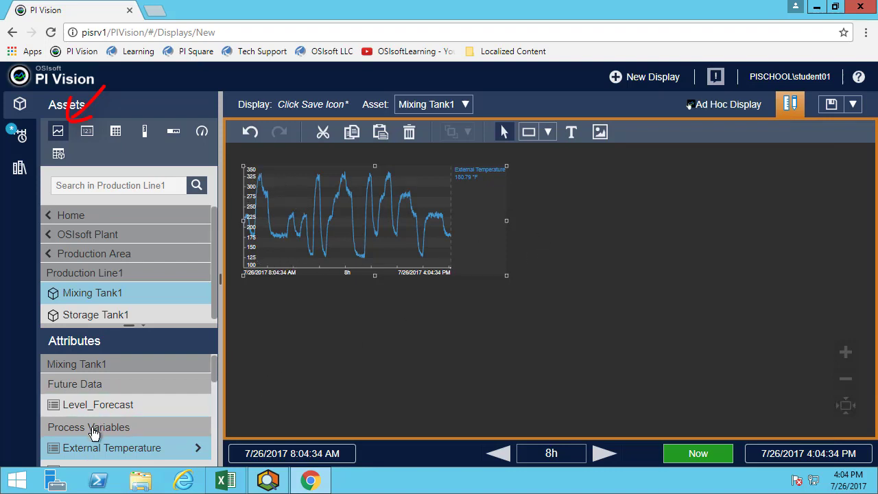
{"action": "scroll", "coordinate": [94, 430], "scroll_direction": "down", "scroll_amount": 1}
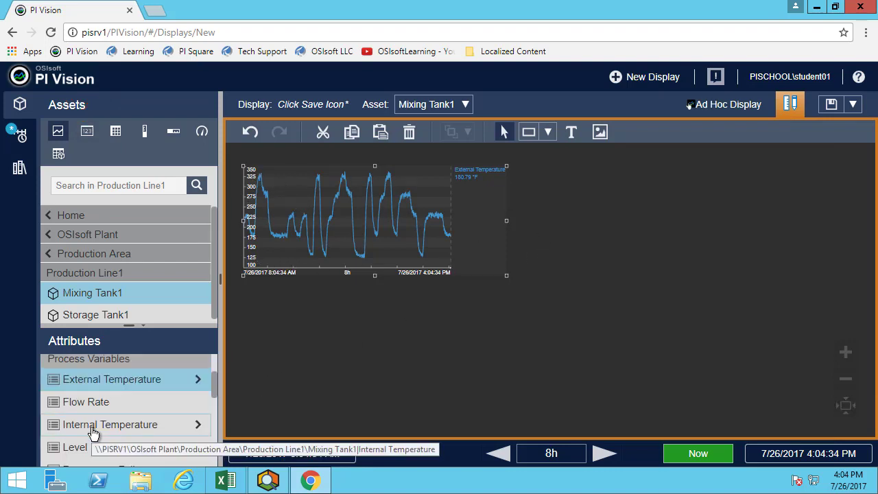
{"action": "mouse_move", "coordinate": [90, 431]}
{"action": "left_mouse_down"}
{"action": "mouse_move", "coordinate": [226, 364]}
{"action": "mouse_move", "coordinate": [286, 215]}
{"action": "left_mouse_up"}
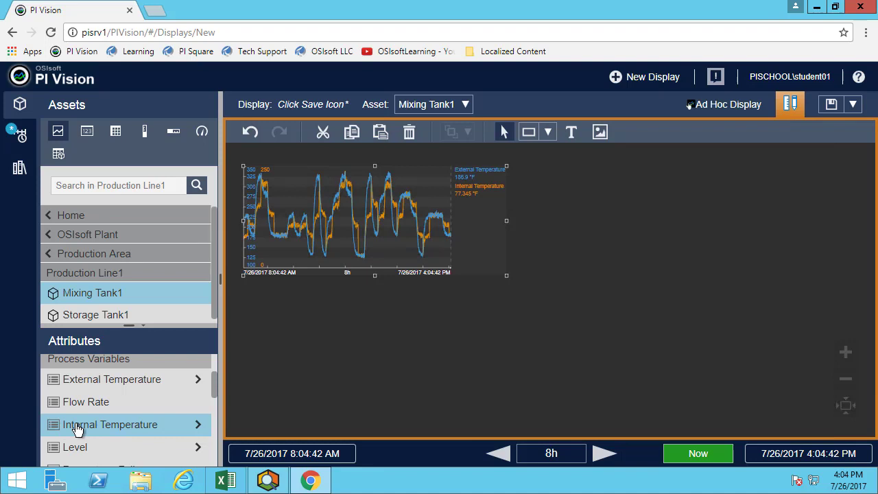
Step: Delete the extra separate Internal Temperature trend so only one trend remains
{"action": "left_click_drag", "start_coordinate": [74, 427], "coordinate": [516, 160]}
{"action": "left_click", "coordinate": [543, 304]}
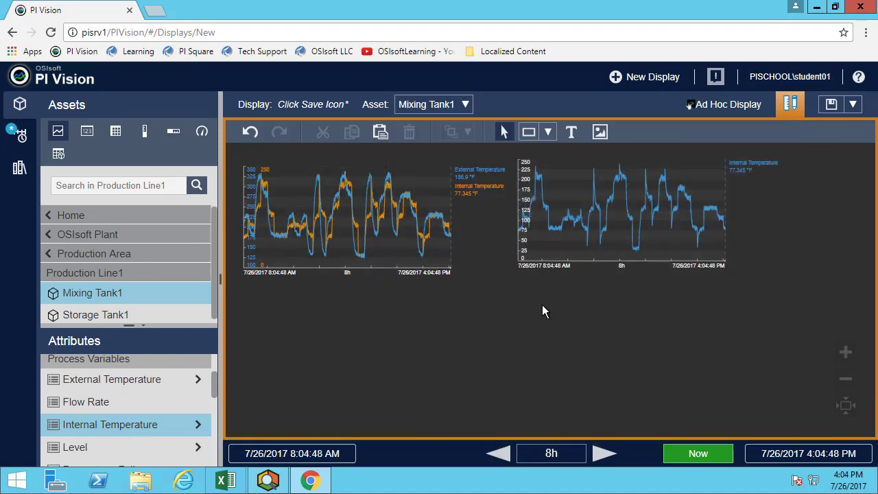
{"action": "left_click", "coordinate": [531, 244]}
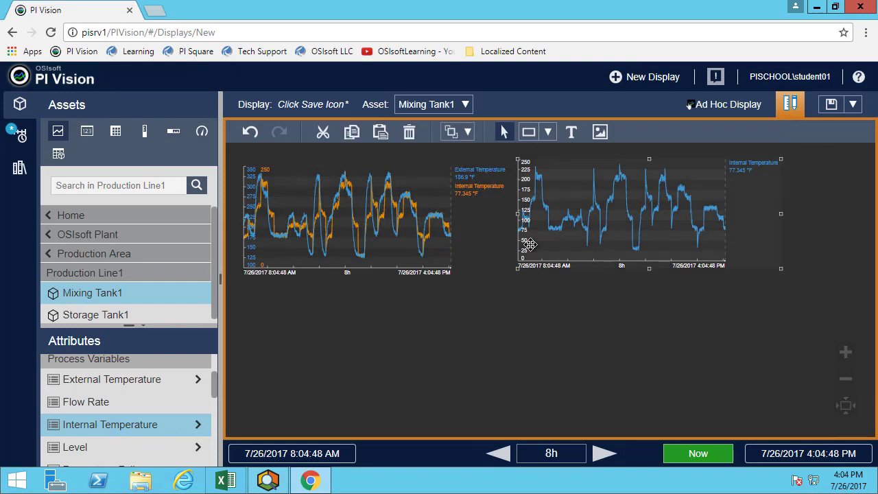
{"action": "key", "text": "Delete"}
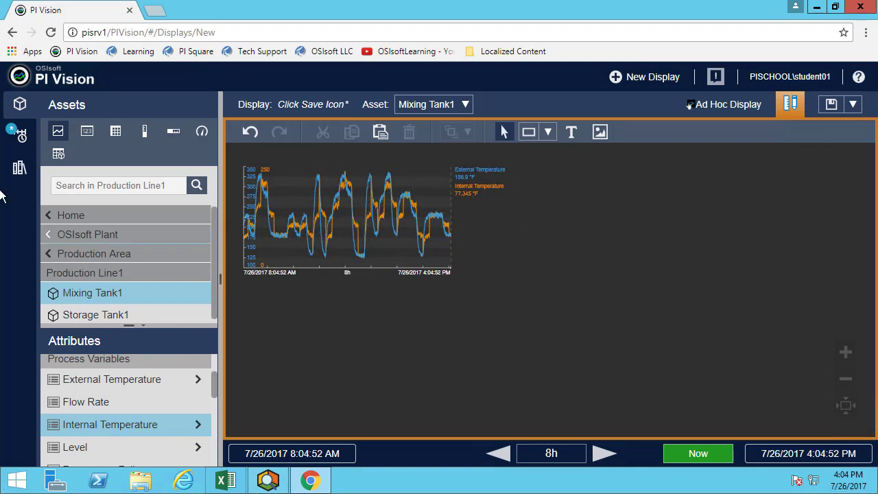
Step: Place Mixing Tank1 Status as an enlarged single value symbol below the trend
{"action": "left_click", "coordinate": [87, 134]}
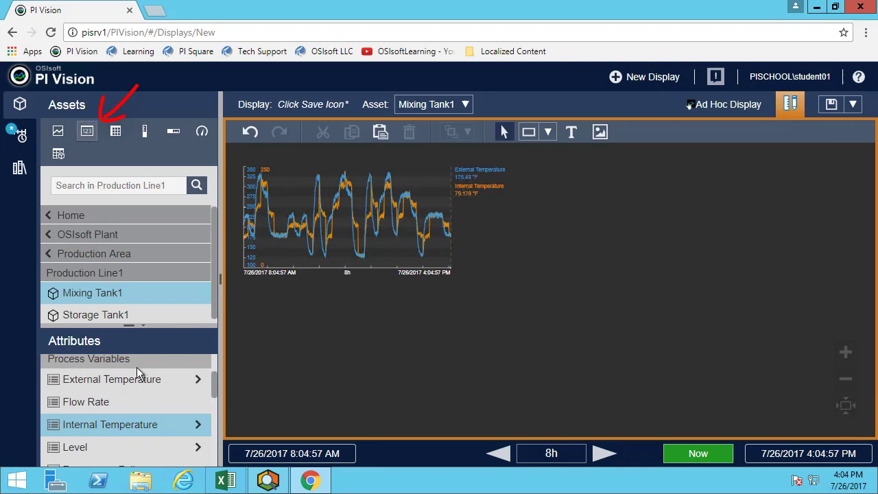
{"action": "scroll", "coordinate": [142, 435], "scroll_direction": "down", "scroll_amount": 1}
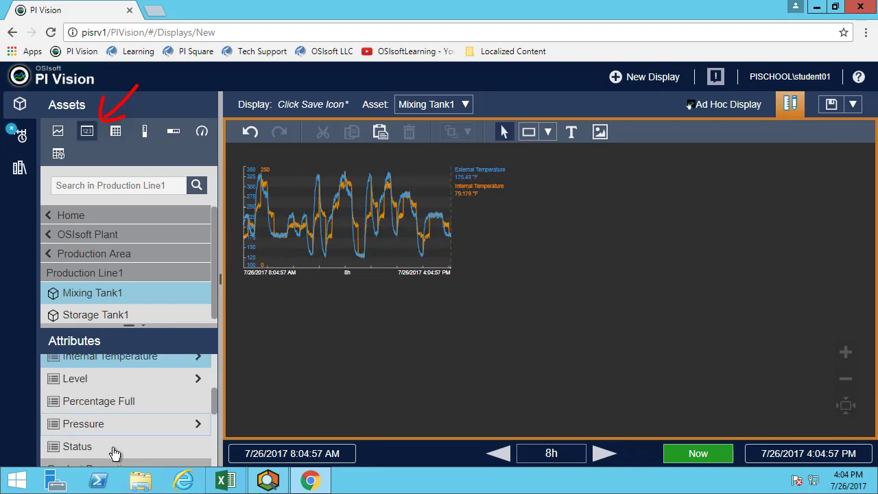
{"action": "left_click_drag", "start_coordinate": [94, 447], "coordinate": [237, 292]}
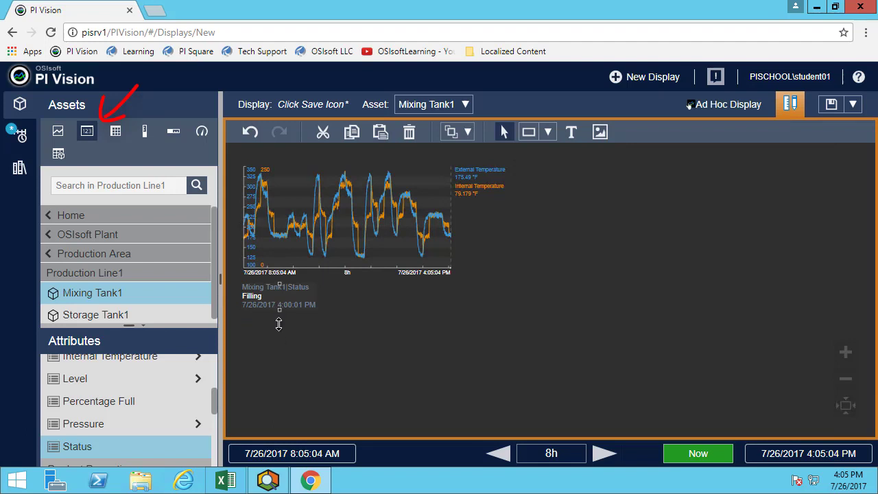
{"action": "left_click_drag", "start_coordinate": [279, 323], "coordinate": [280, 341]}
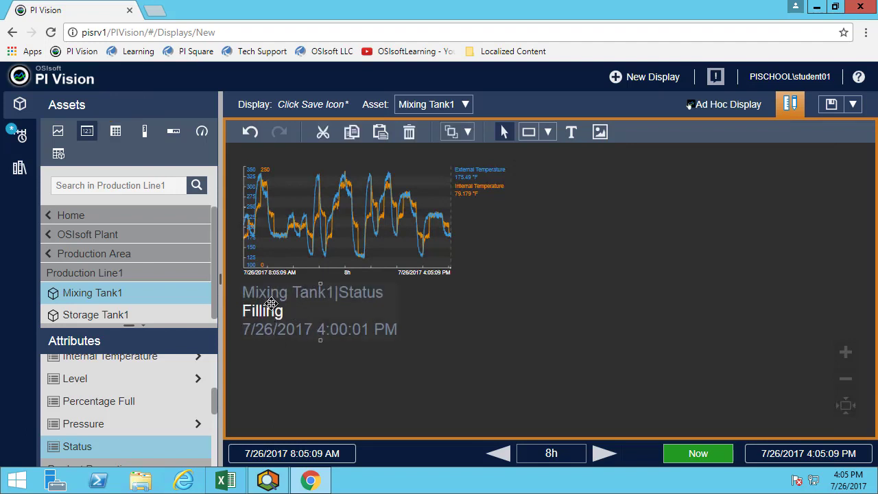
Step: Hide units and timestamp on the Status value through Format Value, then adjust its size
{"action": "right_click", "coordinate": [316, 319]}
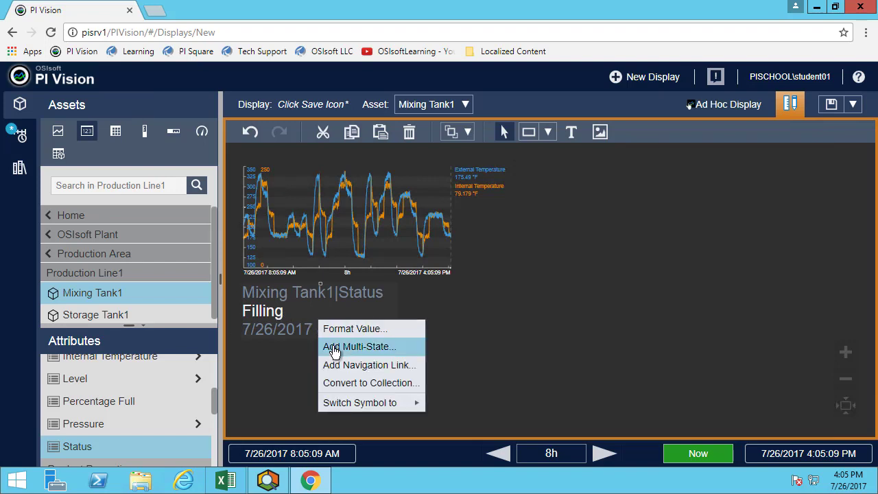
{"action": "left_click", "coordinate": [346, 329]}
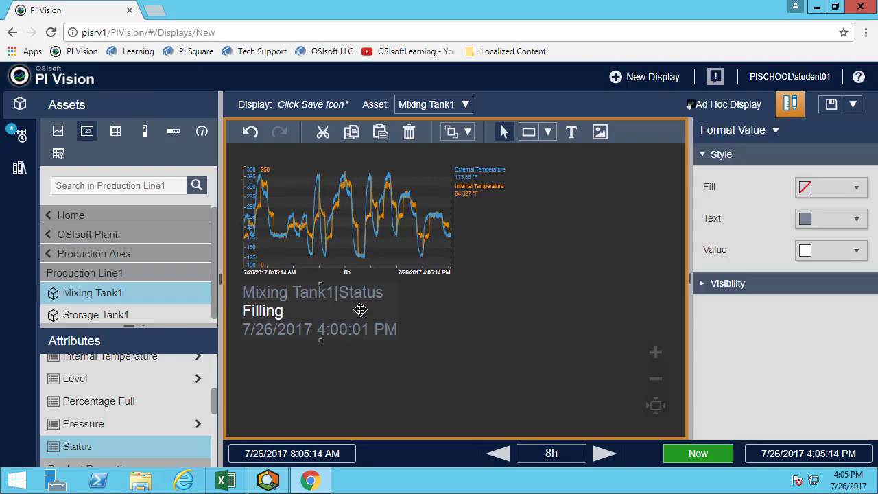
{"action": "mouse_move", "coordinate": [324, 313]}
{"action": "left_click", "coordinate": [723, 292]}
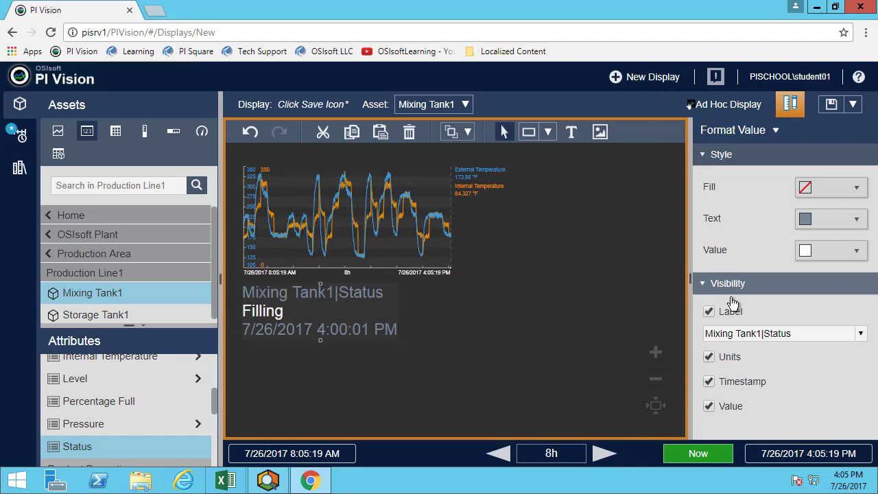
{"action": "left_click", "coordinate": [715, 335]}
{"action": "left_click", "coordinate": [729, 357]}
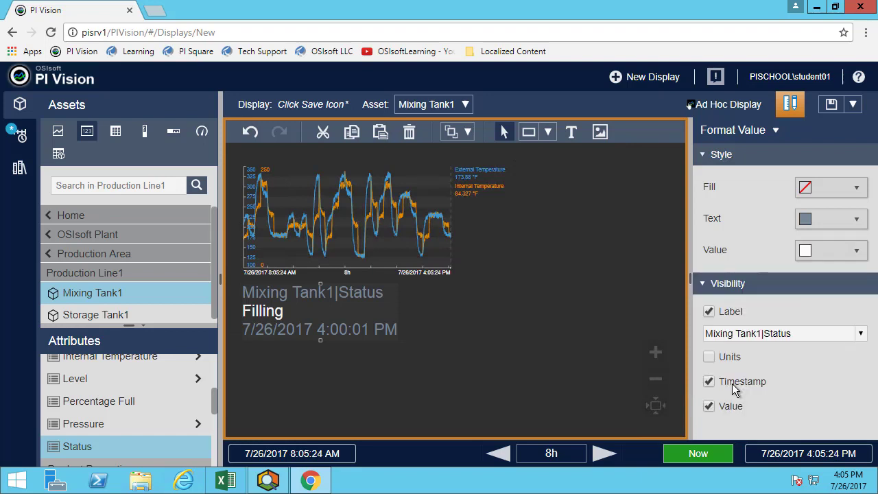
{"action": "left_click", "coordinate": [735, 382]}
{"action": "left_click", "coordinate": [470, 351]}
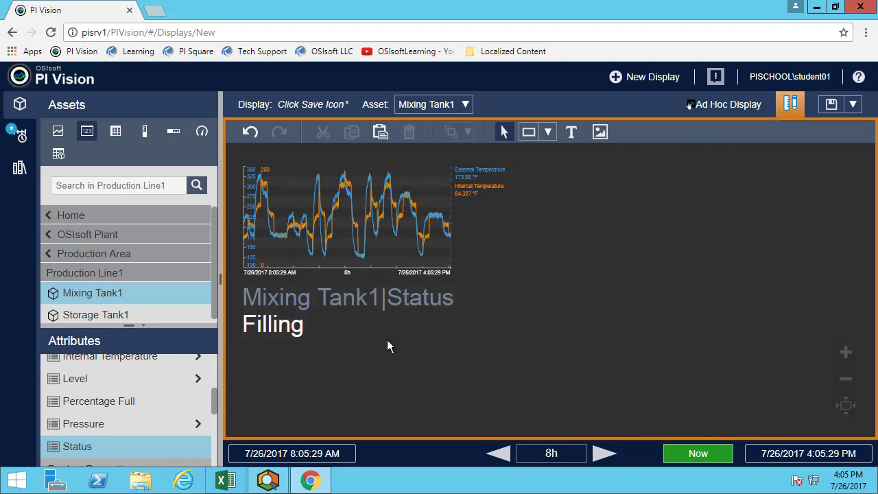
{"action": "left_click", "coordinate": [350, 328]}
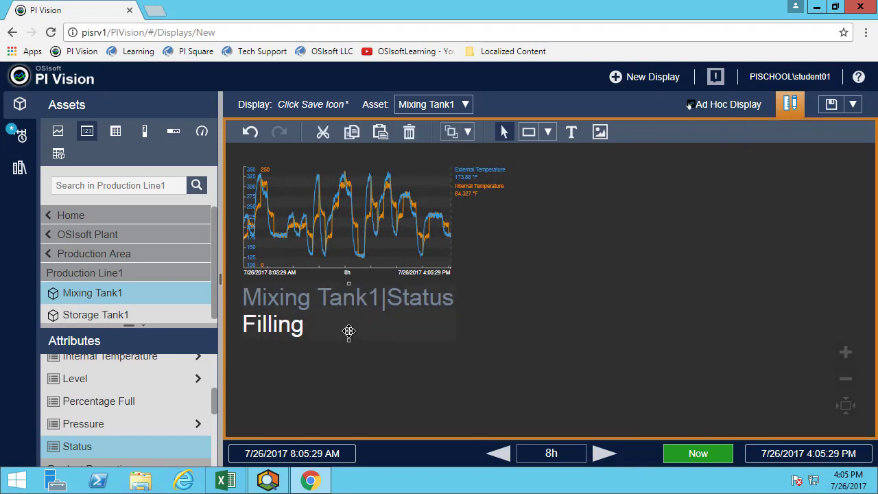
{"action": "left_click", "coordinate": [315, 316]}
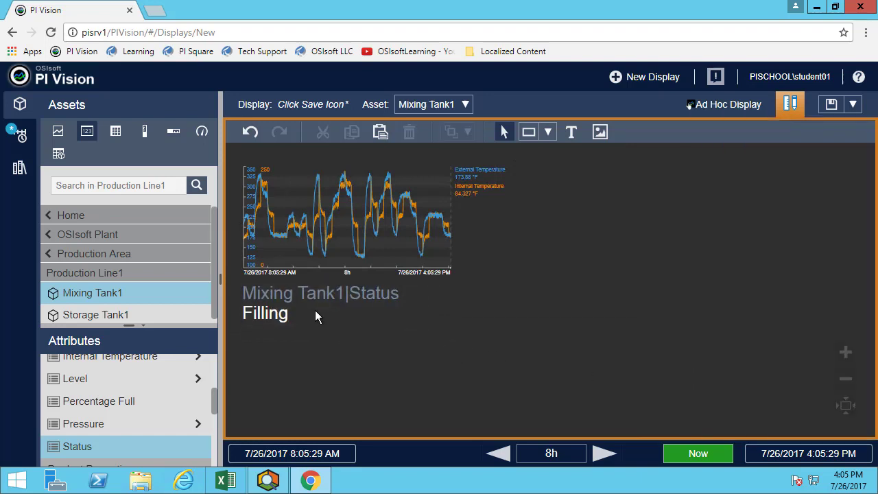
Step: Drop a table of Pressure, Percentage Full, Level and Internal Temperature beside the trend
{"action": "left_click", "coordinate": [117, 134]}
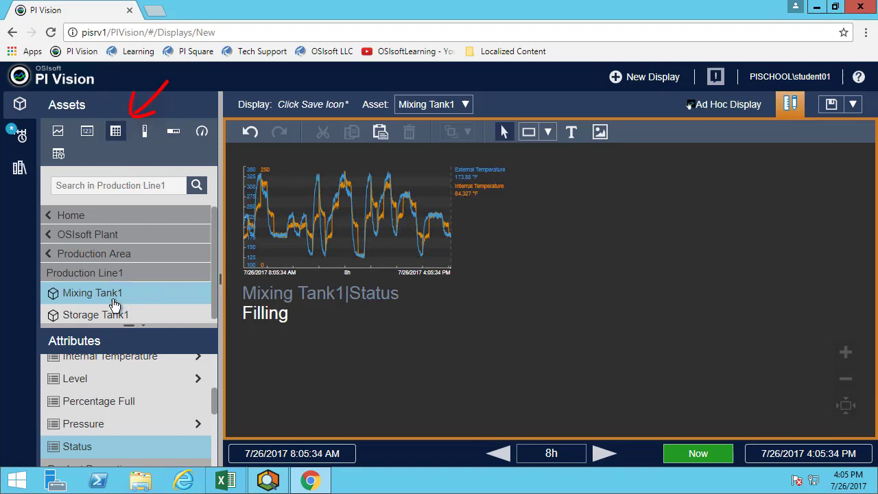
{"action": "left_click", "coordinate": [86, 423]}
{"action": "left_click", "coordinate": [89, 404], "text": "ctrl"}
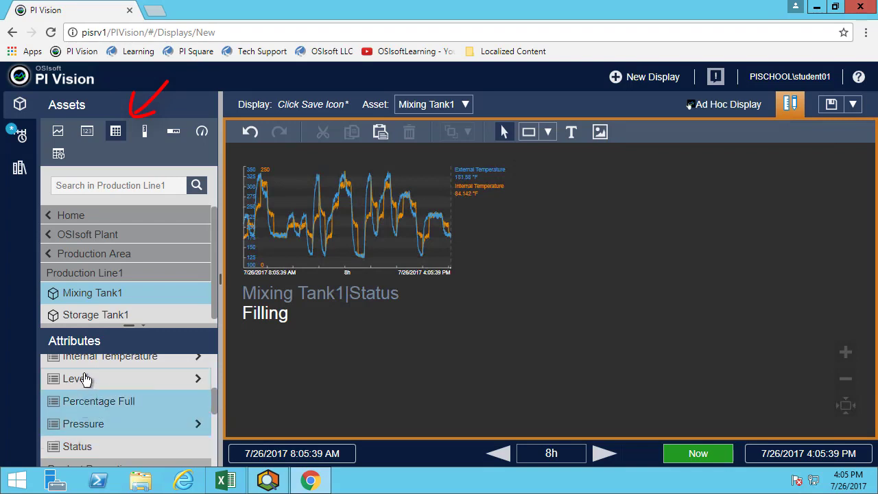
{"action": "left_click", "coordinate": [84, 378], "text": "ctrl"}
{"action": "left_click", "coordinate": [87, 361], "text": "ctrl"}
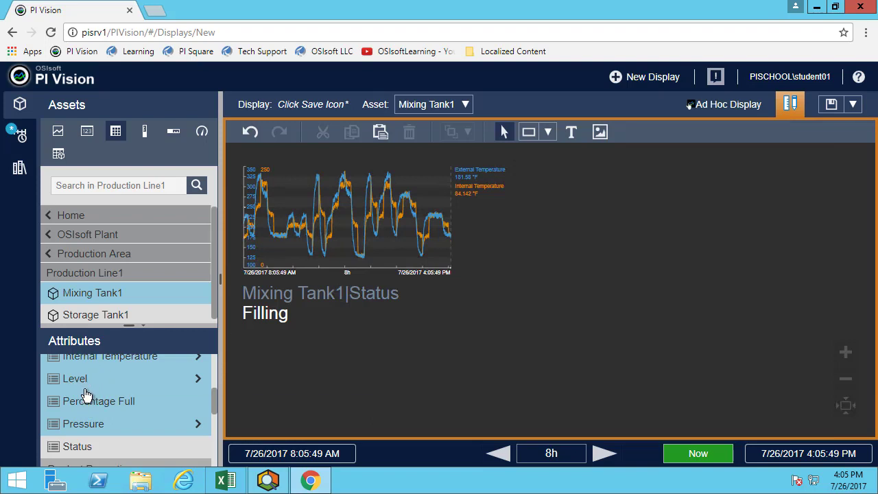
{"action": "left_click_drag", "start_coordinate": [84, 398], "coordinate": [546, 181]}
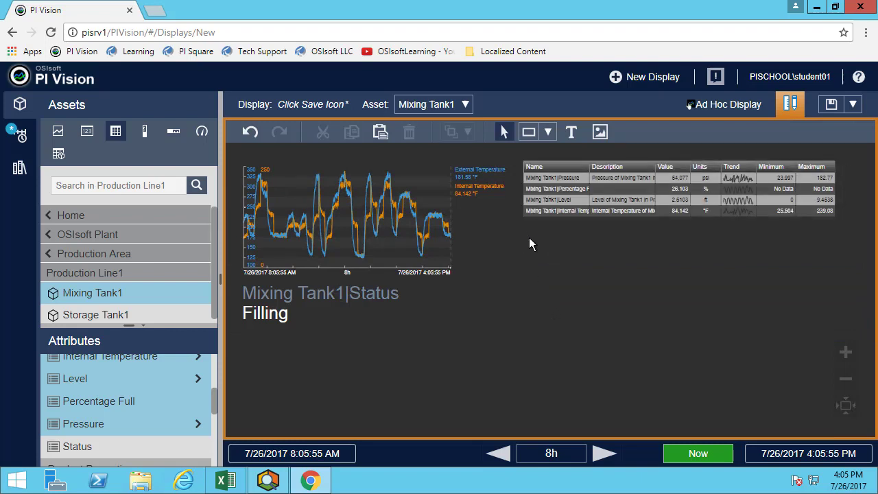
Step: Check the attribute table's context menu, dismiss it, and deselect the table
{"action": "left_click", "coordinate": [598, 221]}
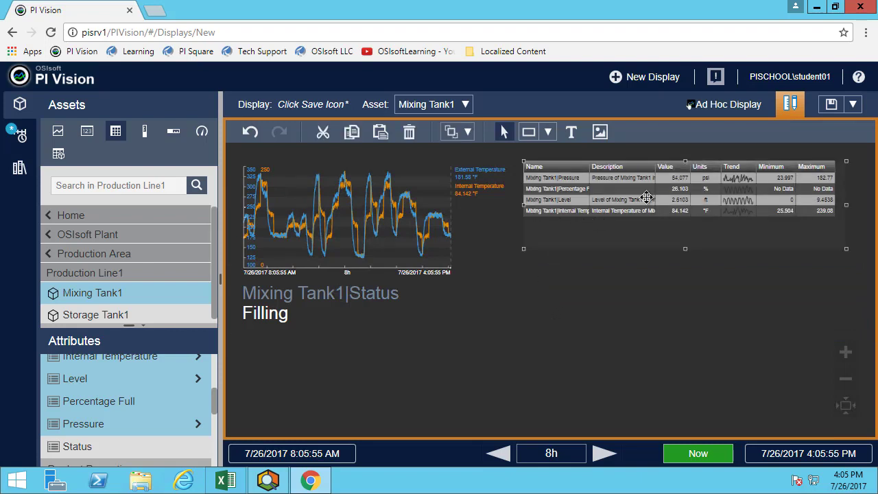
{"action": "right_click", "coordinate": [616, 229]}
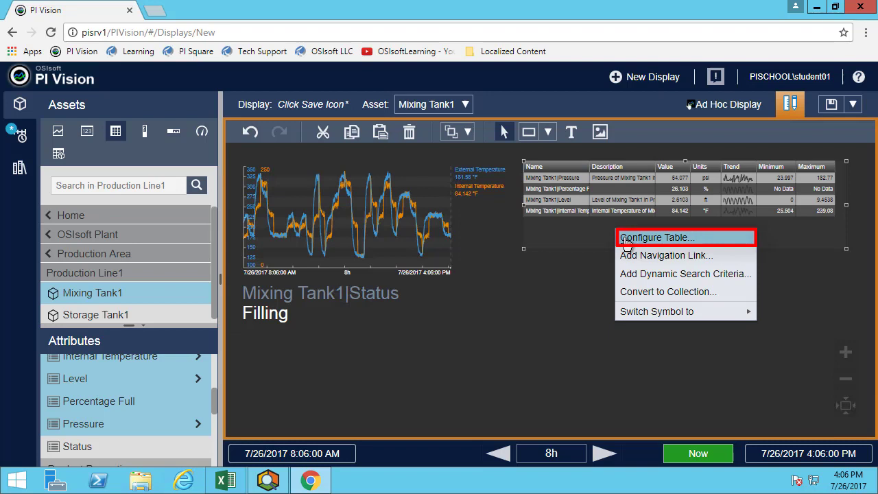
{"action": "key", "text": "Escape"}
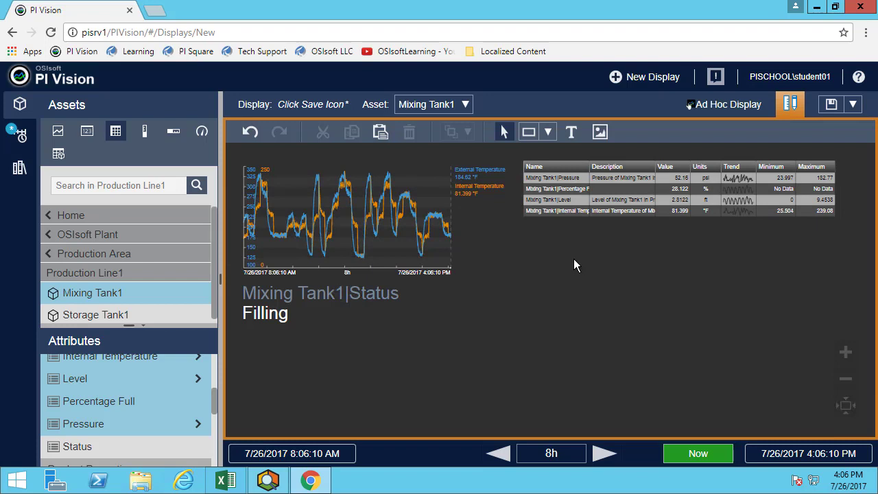
{"action": "left_click", "coordinate": [560, 222]}
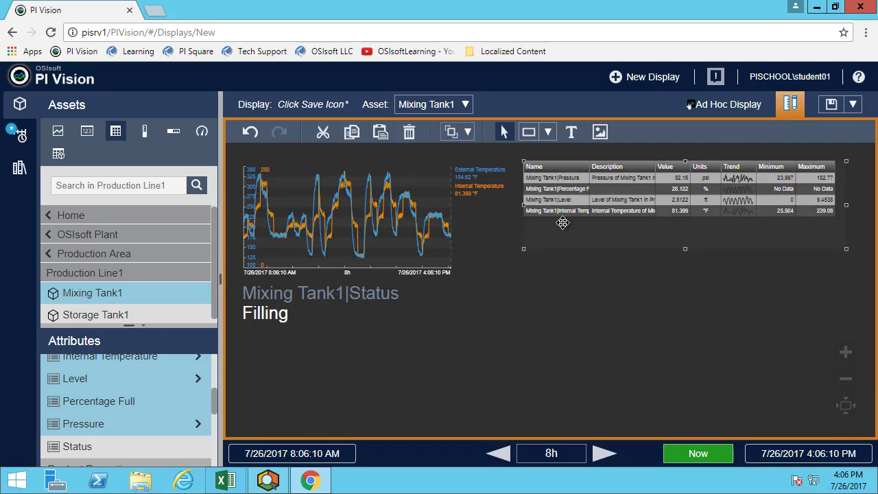
{"action": "left_click", "coordinate": [574, 279]}
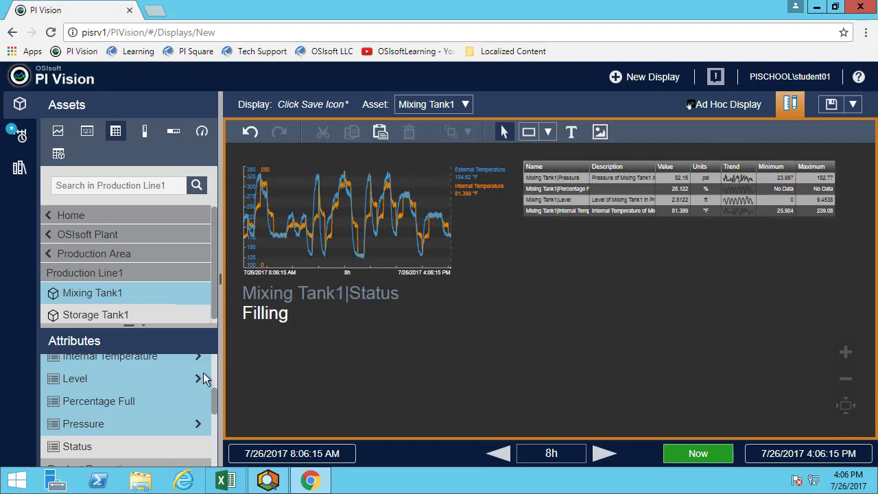
{"action": "left_click", "coordinate": [146, 134]}
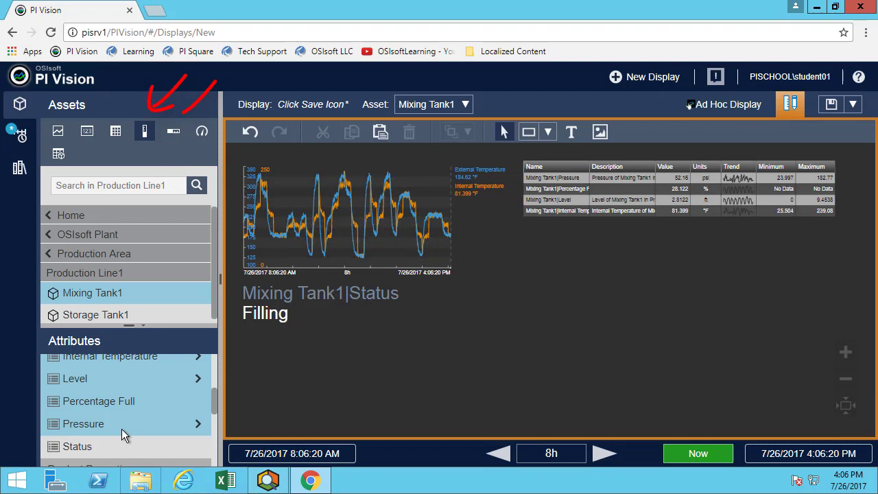
Step: Place a vertical gauge for Mixing Tank1 Pressure below the table
{"action": "left_click", "coordinate": [120, 401]}
{"action": "left_click", "coordinate": [94, 425]}
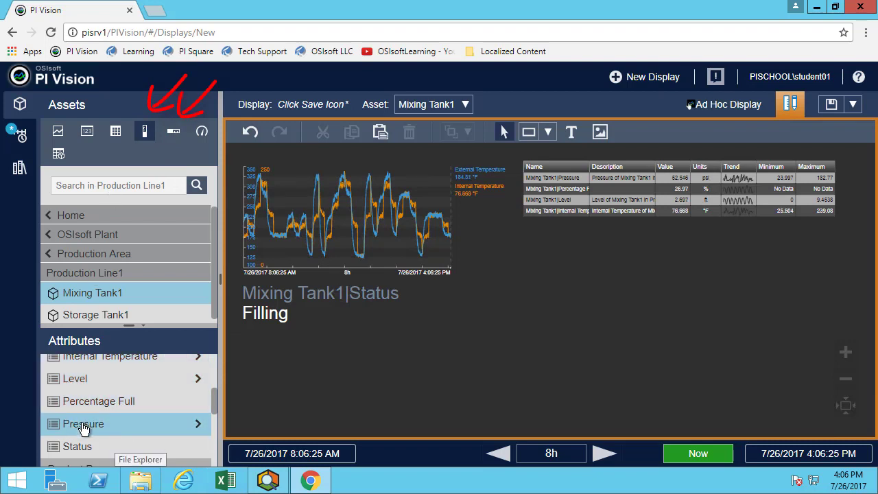
{"action": "left_click", "coordinate": [147, 132]}
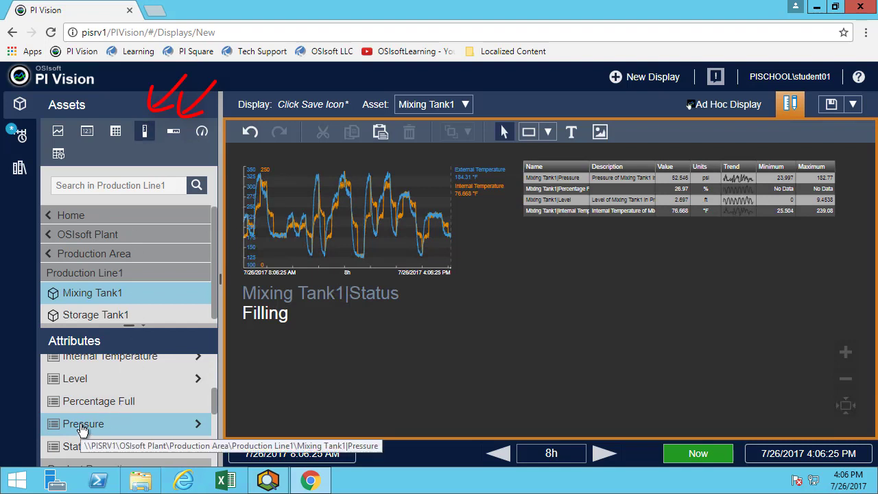
{"action": "left_click_drag", "start_coordinate": [83, 429], "coordinate": [546, 254]}
{"action": "left_click_drag", "start_coordinate": [82, 424], "coordinate": [537, 279]}
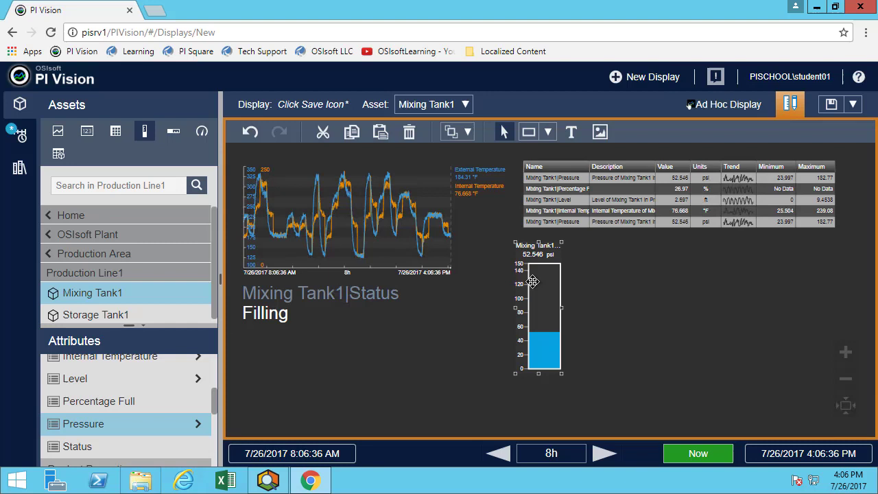
Step: Add a horizontal Internal Temperature gauge and move it beside the vertical gauge
{"action": "left_click", "coordinate": [172, 131]}
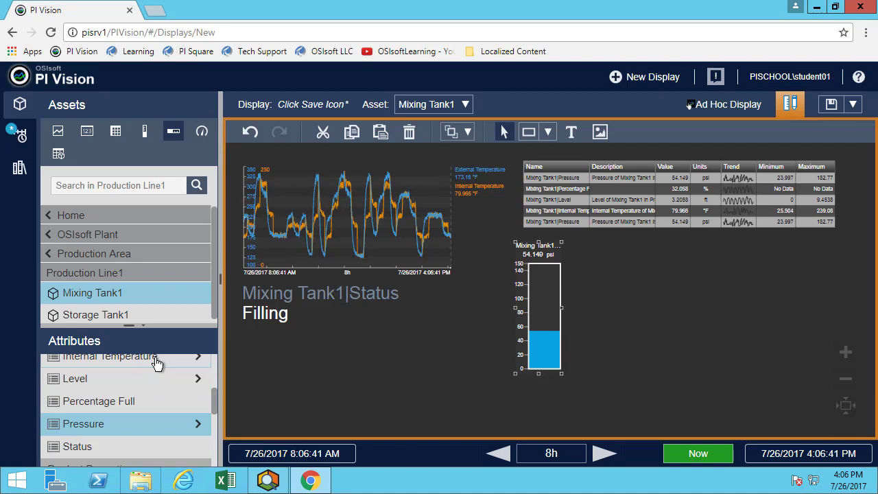
{"action": "left_click_drag", "start_coordinate": [157, 361], "coordinate": [632, 265]}
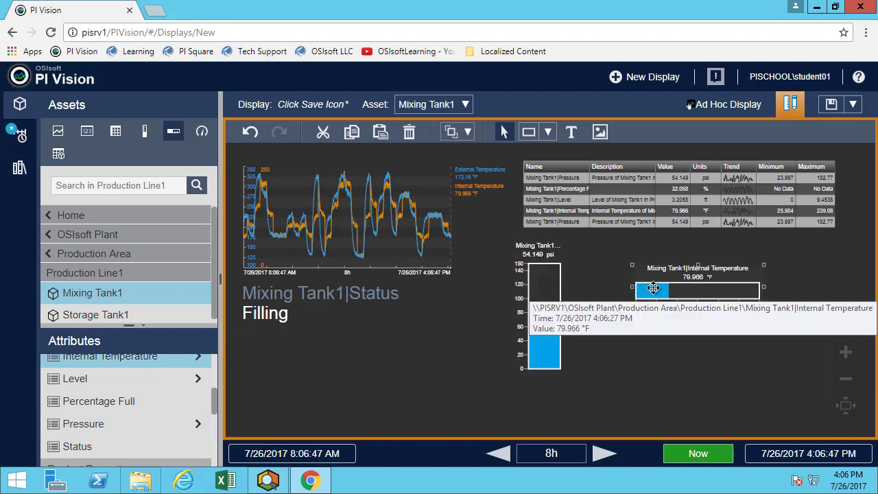
{"action": "left_click_drag", "start_coordinate": [650, 302], "coordinate": [595, 298]}
{"action": "left_click", "coordinate": [622, 355]}
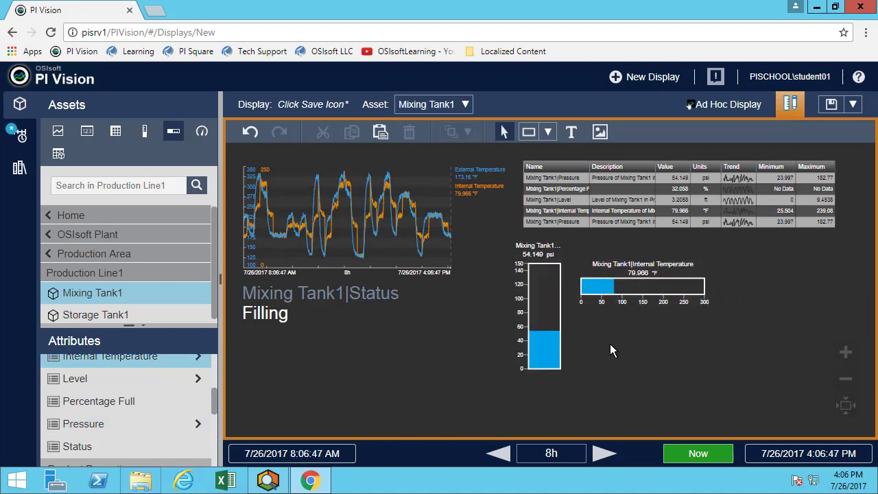
Step: Place a radial Pressure gauge (0–150, reading 55.412 psi) right of the horizontal gauge
{"action": "left_click", "coordinate": [203, 134]}
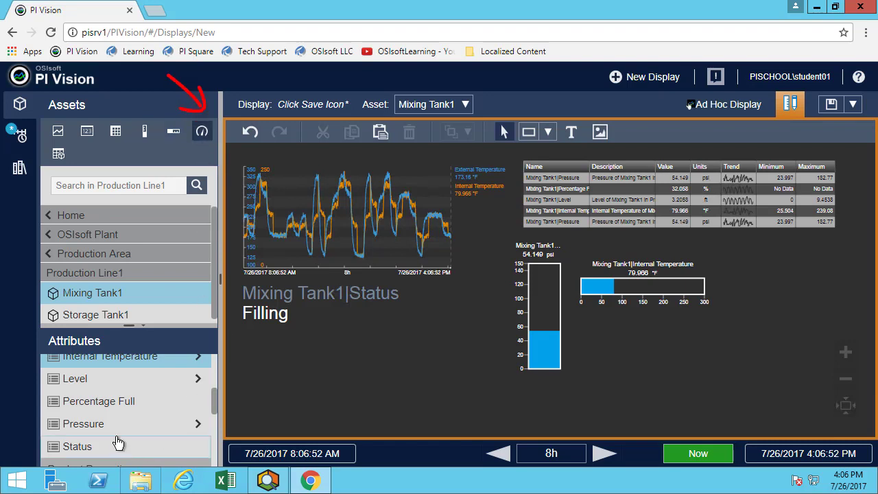
{"action": "left_click_drag", "start_coordinate": [441, 383], "coordinate": [738, 262]}
{"action": "left_click_drag", "start_coordinate": [765, 289], "coordinate": [753, 294]}
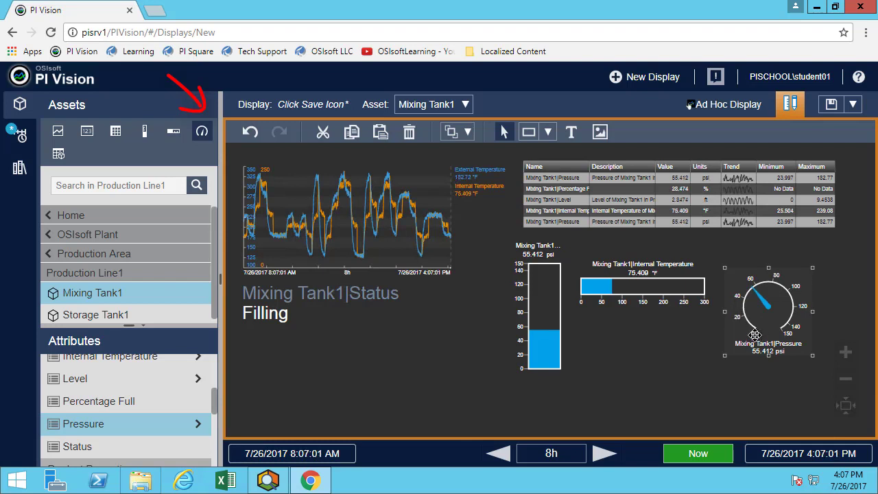
{"action": "left_click", "coordinate": [638, 359]}
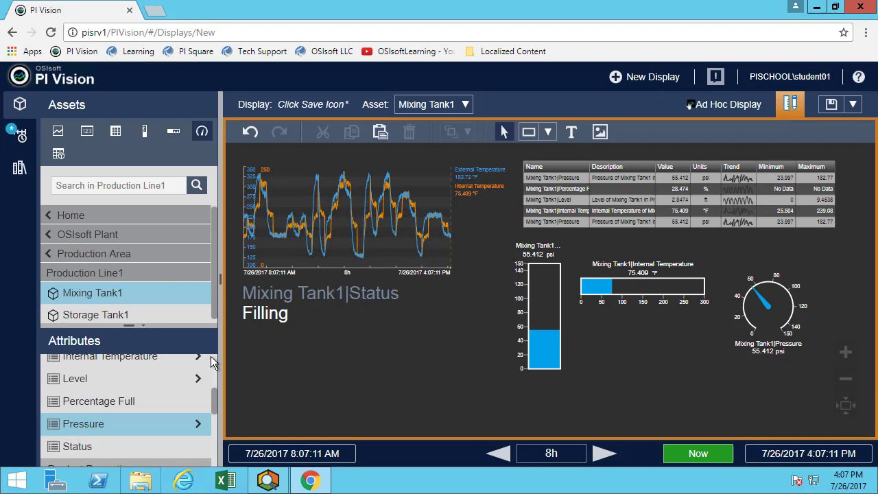
Step: Add an asset comparison table of External Temperature, Internal Temperature and Flow Rate below the Status value
{"action": "left_click", "coordinate": [57, 157]}
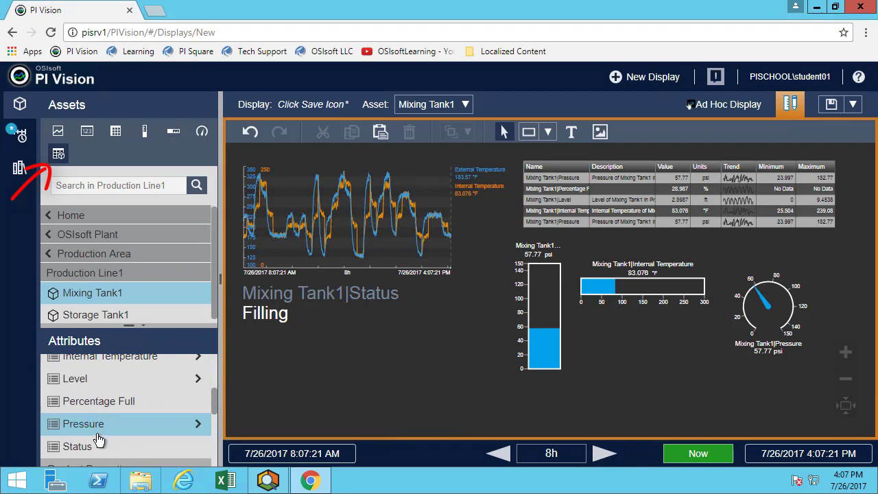
{"action": "scroll", "coordinate": [106, 404], "scroll_direction": "up", "scroll_amount": 2}
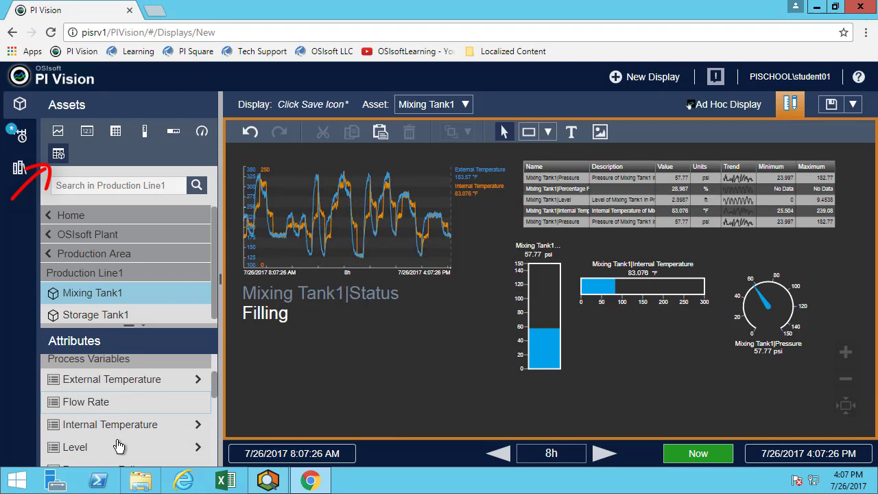
{"action": "left_click", "coordinate": [122, 422]}
{"action": "left_click", "coordinate": [124, 384], "text": "ctrl"}
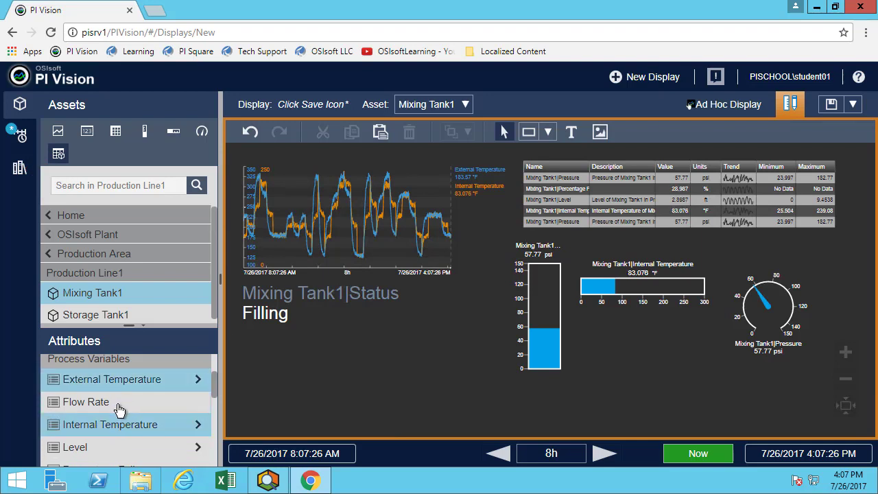
{"action": "left_click", "coordinate": [117, 409], "text": "ctrl"}
{"action": "mouse_move", "coordinate": [98, 398]}
{"action": "left_mouse_down"}
{"action": "mouse_move", "coordinate": [308, 376]}
{"action": "mouse_move", "coordinate": [241, 333]}
{"action": "left_mouse_up"}
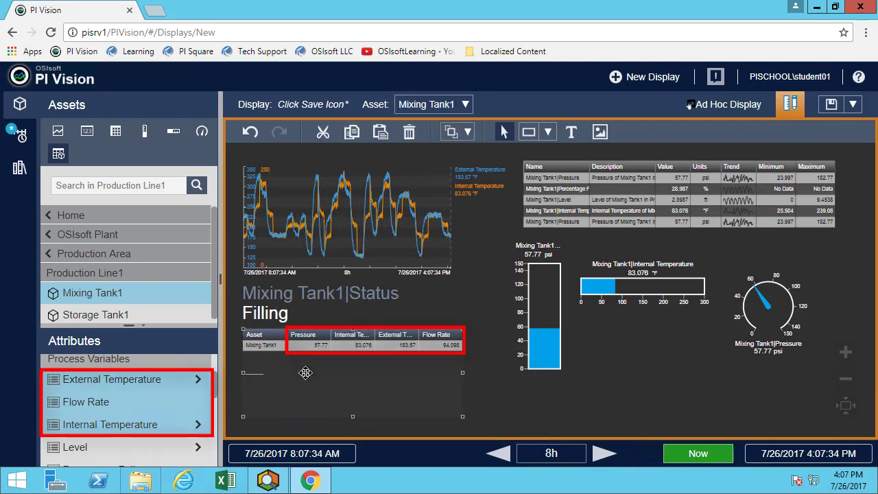
Step: Add Storage Tank1 as a second row in the comparison table
{"action": "left_click", "coordinate": [476, 378]}
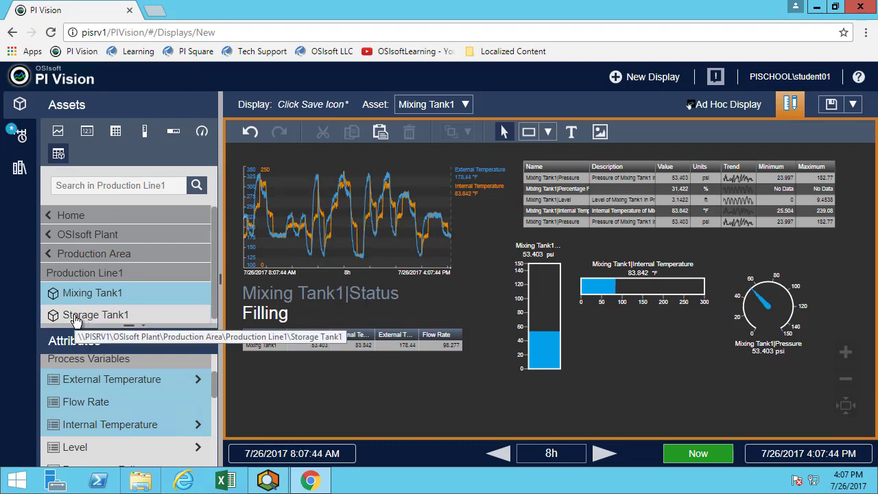
{"action": "left_click_drag", "start_coordinate": [76, 319], "coordinate": [96, 324]}
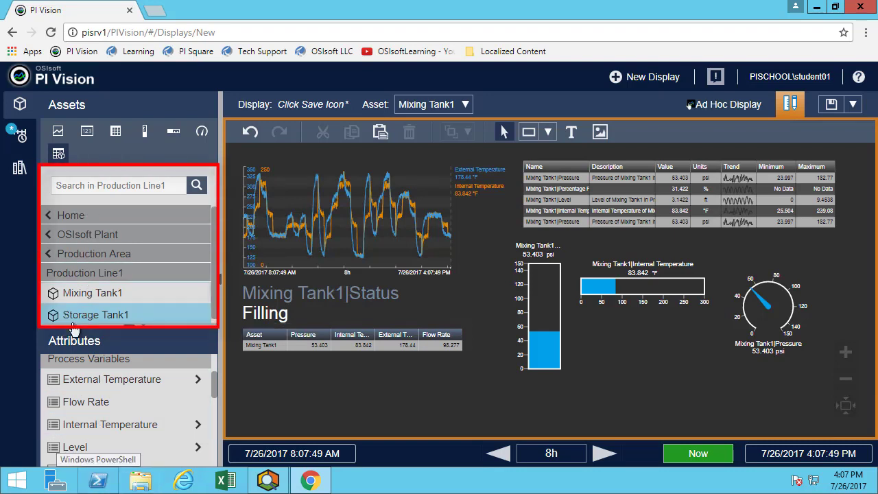
{"action": "mouse_move", "coordinate": [79, 317]}
{"action": "left_mouse_down"}
{"action": "mouse_move", "coordinate": [175, 316]}
{"action": "mouse_move", "coordinate": [281, 346]}
{"action": "mouse_move", "coordinate": [282, 361]}
{"action": "left_mouse_up"}
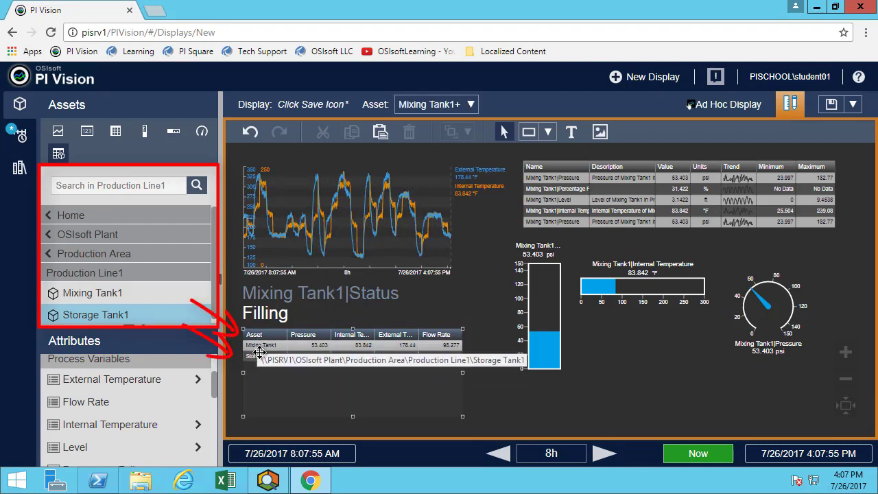
Step: Browse to Production Line2 and add Mixing Tank2 and Storage Tank2 as comparison-table rows
{"action": "left_click", "coordinate": [49, 254]}
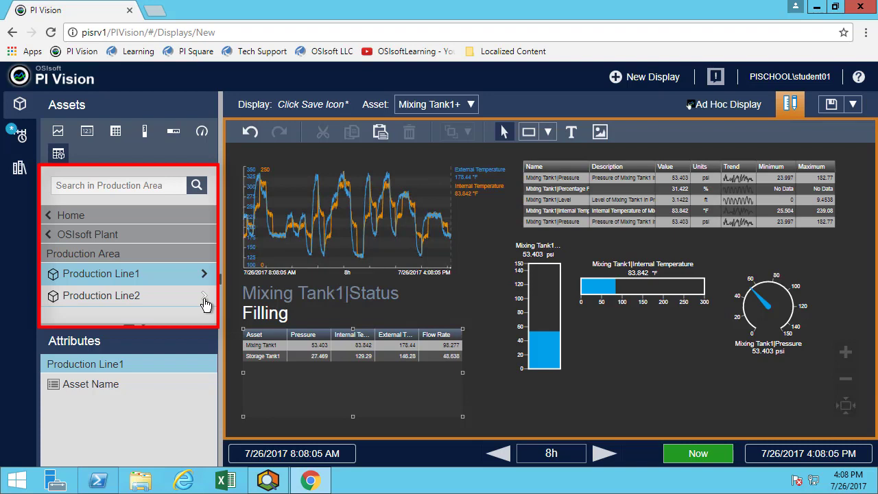
{"action": "left_click", "coordinate": [205, 299]}
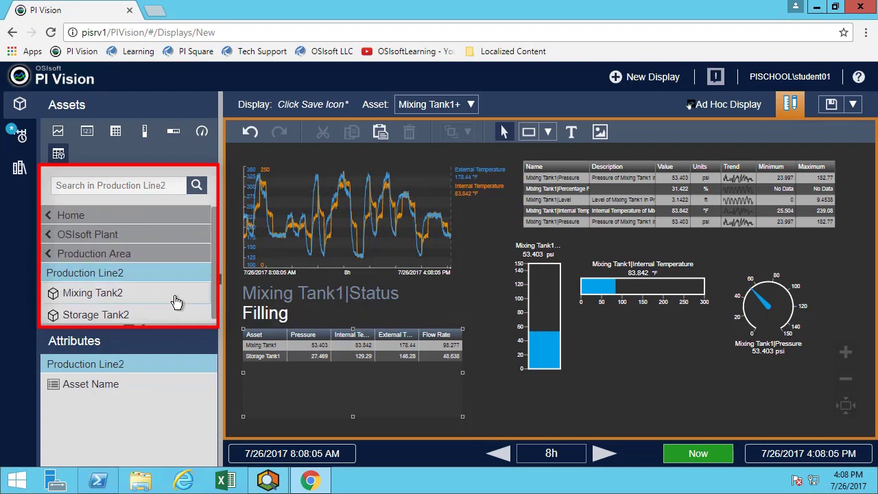
{"action": "left_click", "coordinate": [176, 302]}
{"action": "left_click_drag", "start_coordinate": [103, 295], "coordinate": [292, 400]}
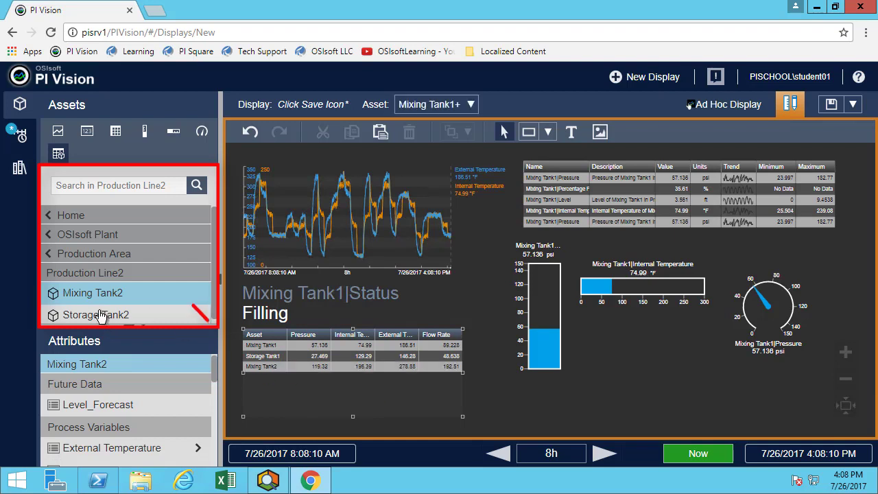
{"action": "left_click_drag", "start_coordinate": [100, 315], "coordinate": [293, 389]}
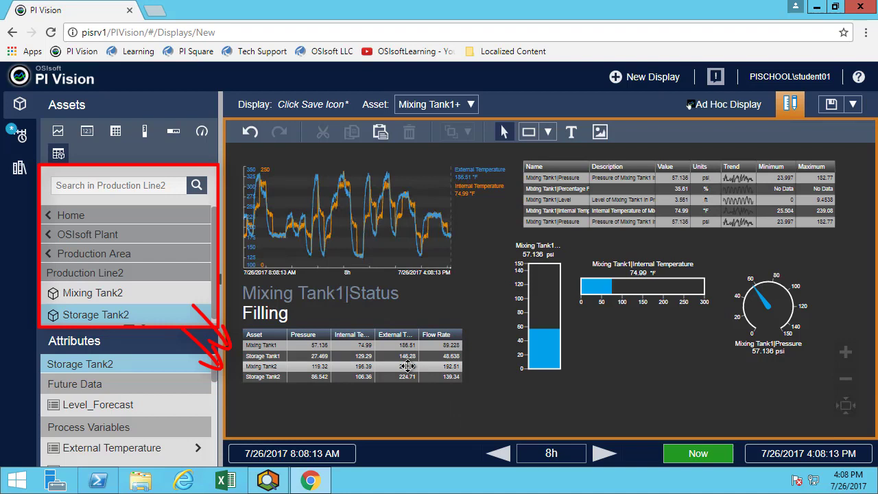
{"action": "left_click", "coordinate": [377, 401]}
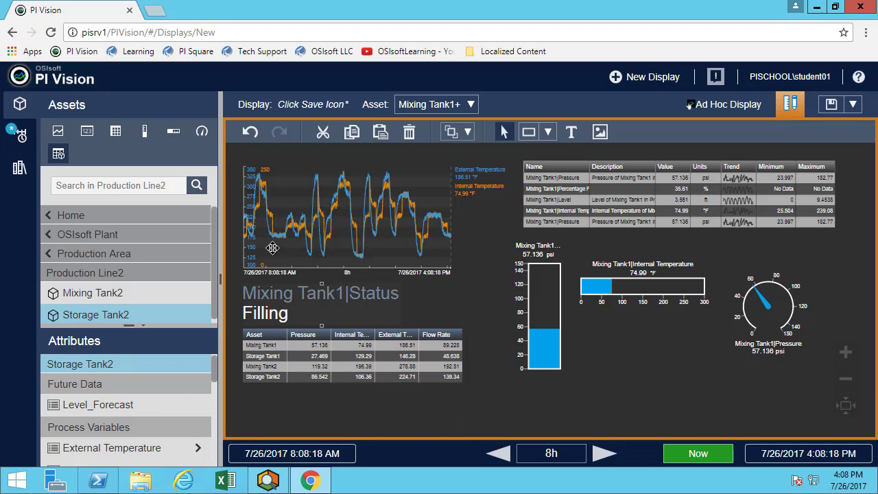
Step: Shift the Internal Temperature horizontal gauge a few pixels left
{"action": "left_click", "coordinate": [552, 282]}
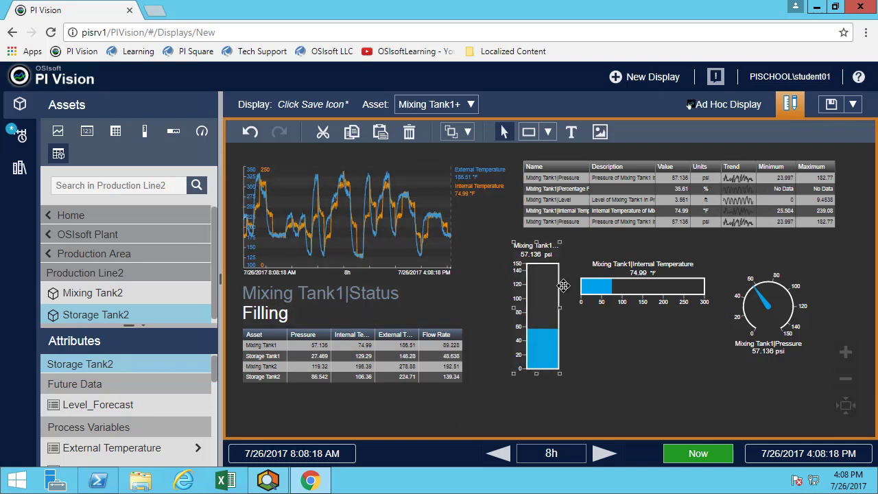
{"action": "left_click_drag", "start_coordinate": [598, 297], "coordinate": [596, 297]}
{"action": "left_click", "coordinate": [623, 216]}
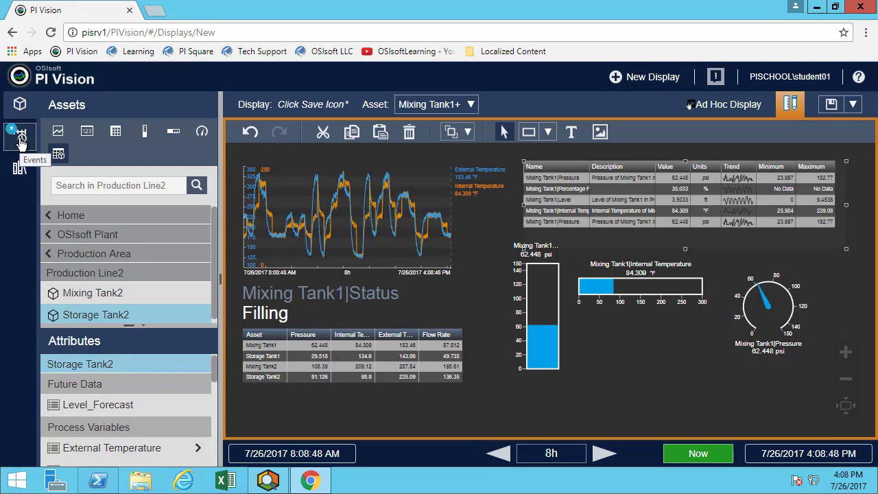
Step: Browse the Downtime events and the Containers graphics, then collapse the side panel
{"action": "left_click", "coordinate": [21, 139]}
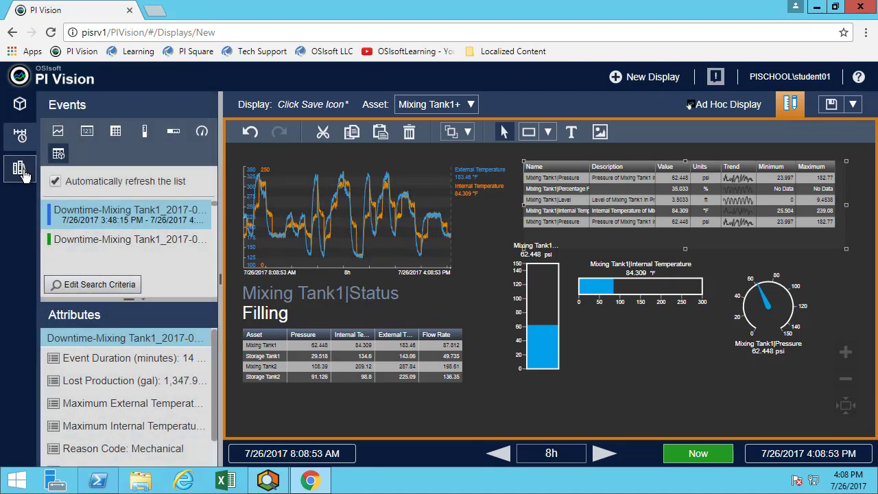
{"action": "left_click", "coordinate": [21, 174]}
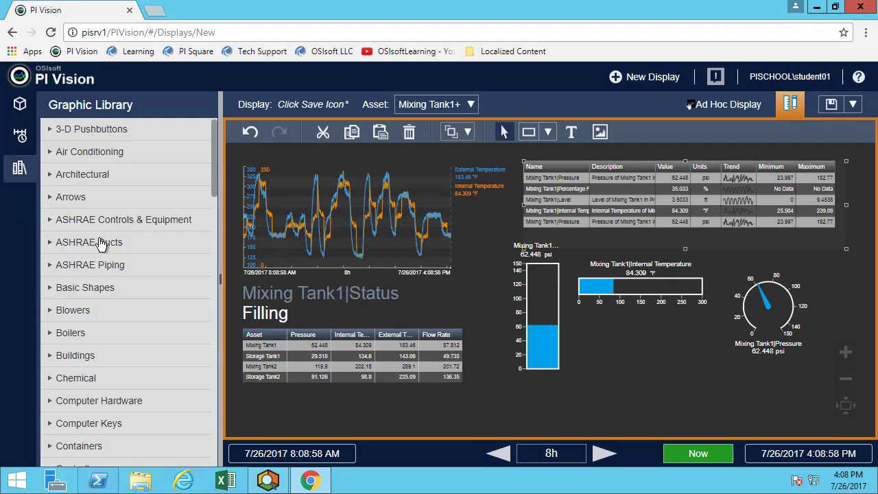
{"action": "scroll", "coordinate": [99, 247], "scroll_direction": "down", "scroll_amount": 3}
{"action": "left_click", "coordinate": [50, 242]}
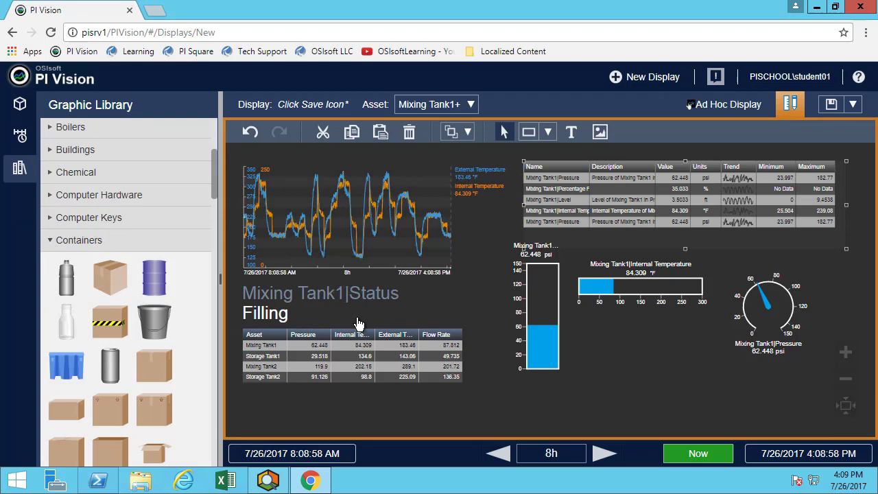
{"action": "left_click", "coordinate": [18, 168]}
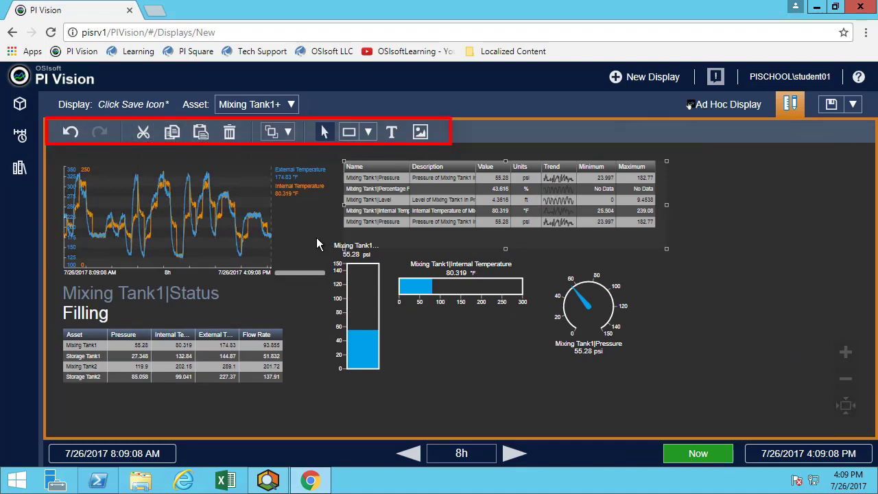
Step: Marquee-select the Mixing Tank1|Status value together with the multi-asset comparison table
{"action": "left_click", "coordinate": [452, 341]}
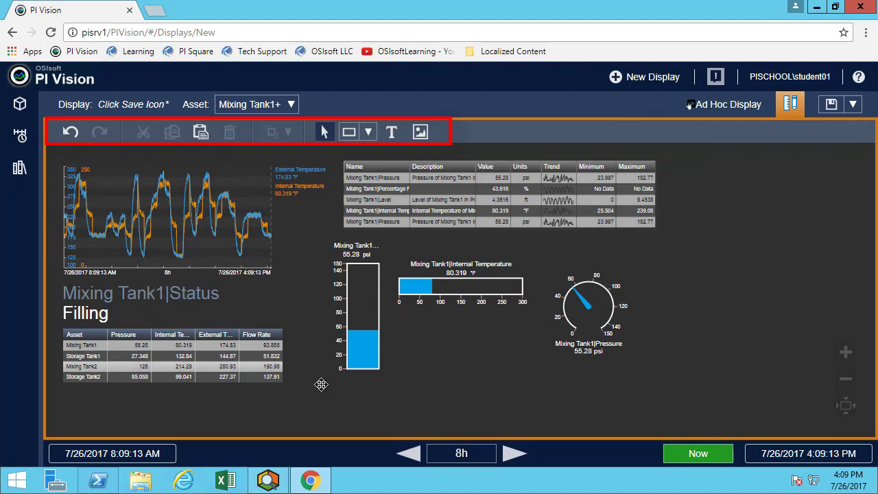
{"action": "left_click_drag", "start_coordinate": [317, 414], "coordinate": [55, 277]}
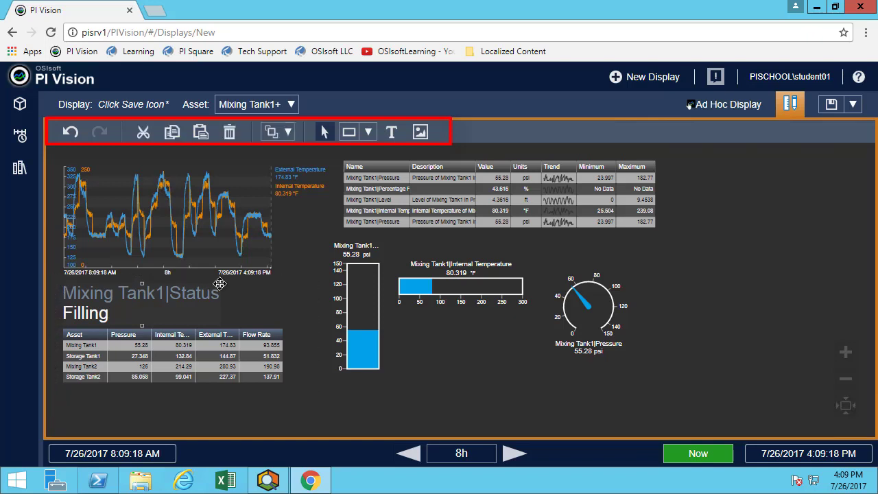
{"action": "left_click", "coordinate": [320, 268]}
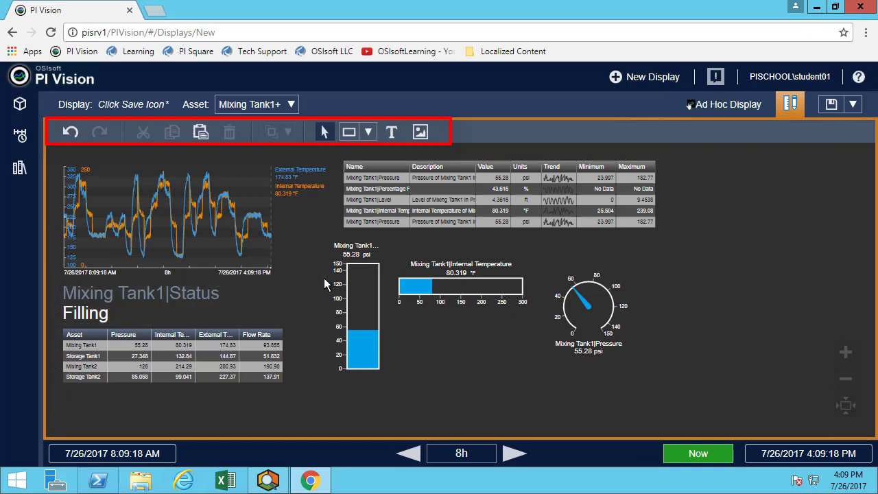
{"action": "left_click_drag", "start_coordinate": [323, 278], "coordinate": [37, 450]}
Step: Delete both selected elements, undo the deletion, then redo it with Ctrl+Y
{"action": "key", "text": "Delete"}
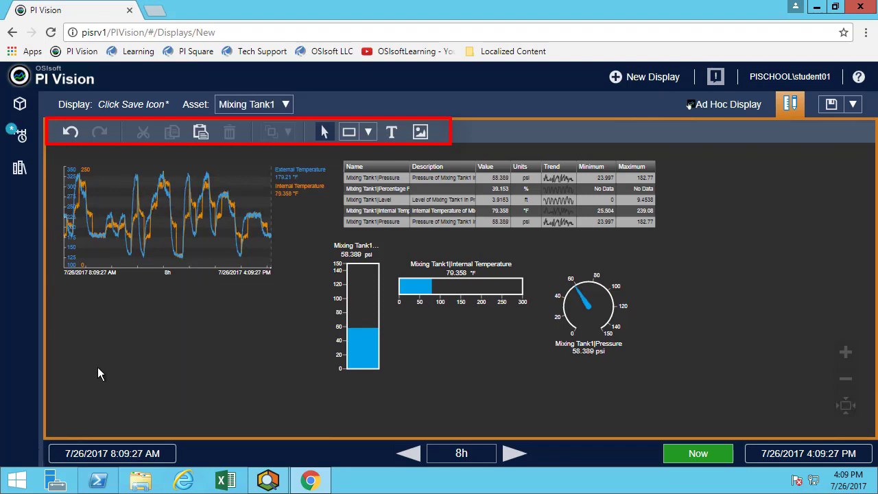
{"action": "left_click", "coordinate": [72, 136]}
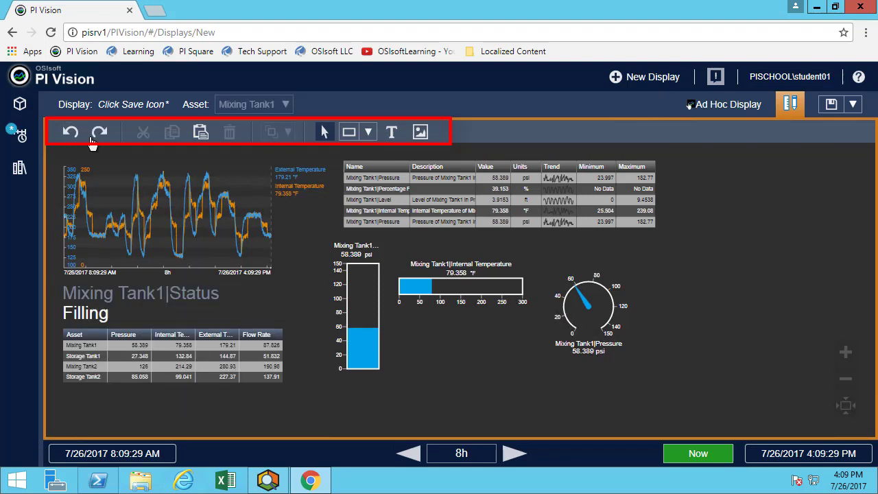
{"action": "key", "text": "ctrl+y"}
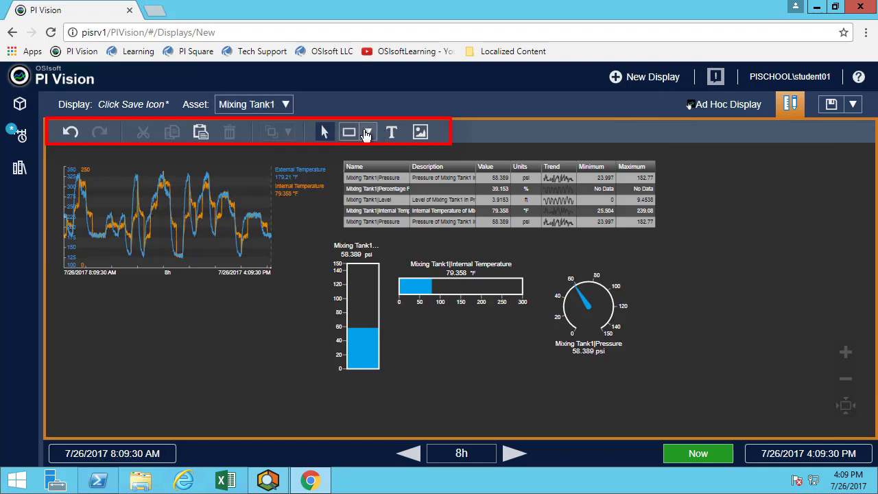
{"action": "left_click", "coordinate": [367, 133]}
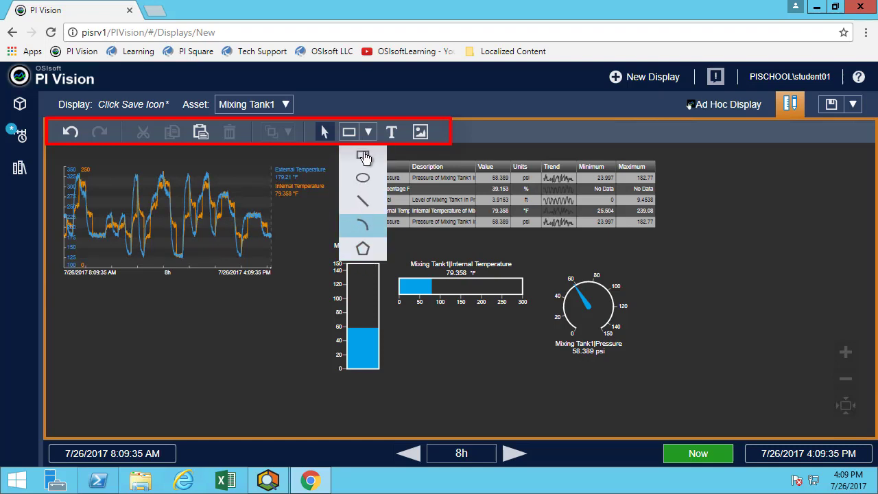
{"action": "left_click", "coordinate": [391, 131]}
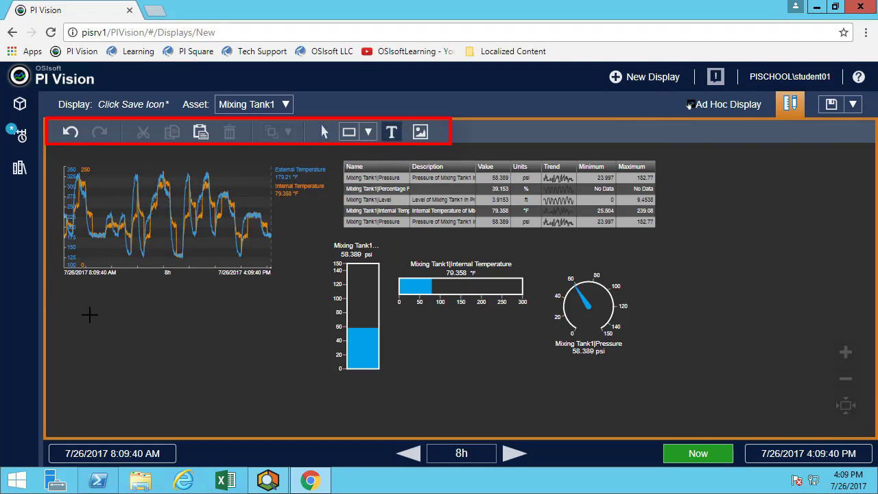
{"action": "left_click", "coordinate": [173, 327]}
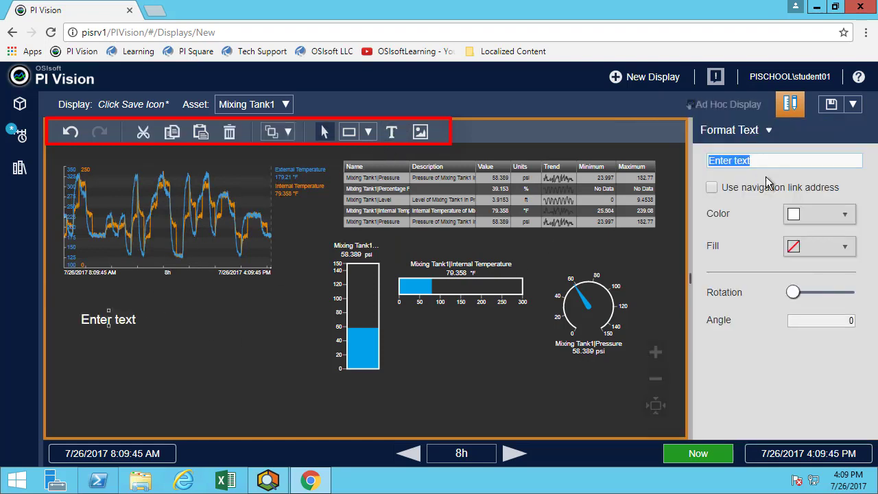
{"action": "left_click", "coordinate": [108, 320]}
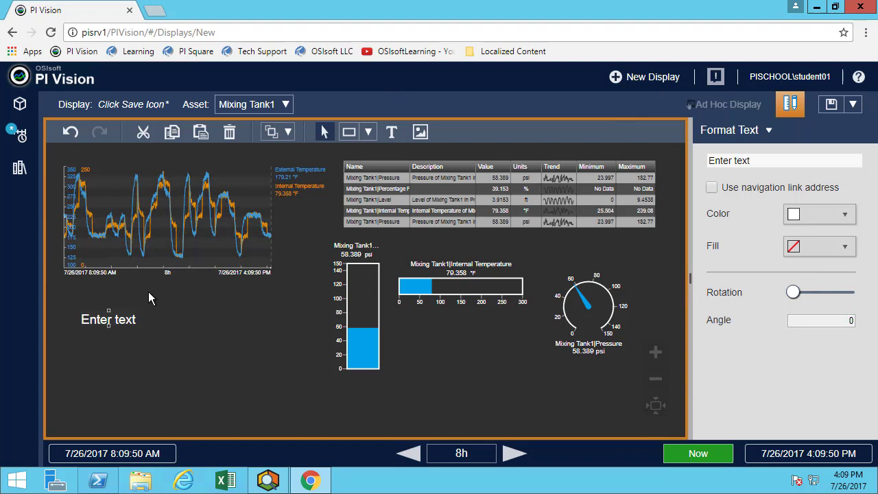
{"action": "left_click", "coordinate": [171, 321]}
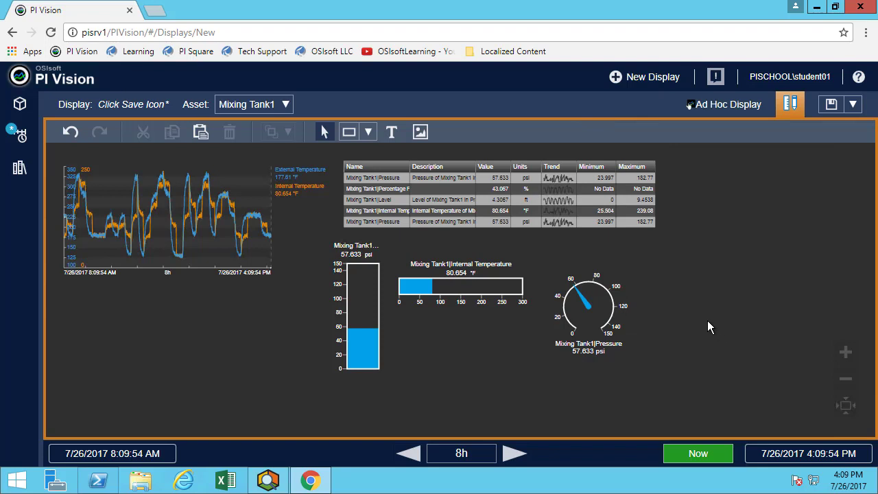
Step: Save the current display with the name 'Tank1 Display'
{"action": "left_click", "coordinate": [831, 103]}
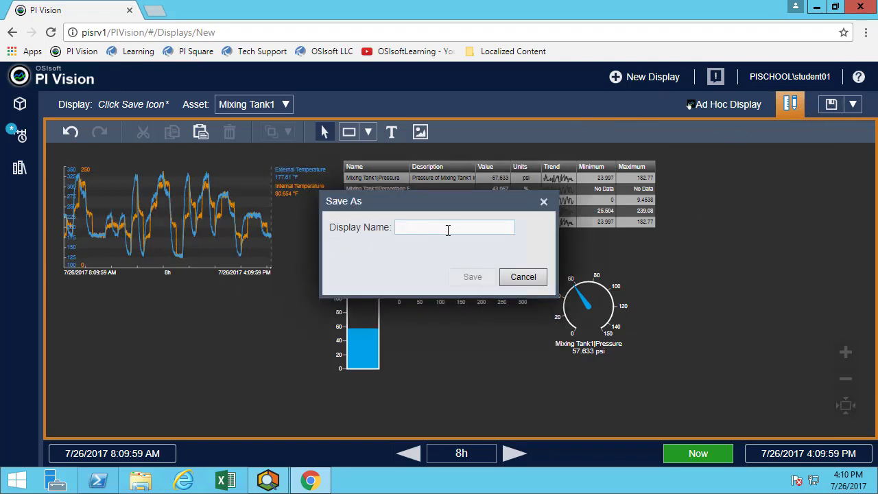
{"action": "type", "text": "Tank1 Display"}
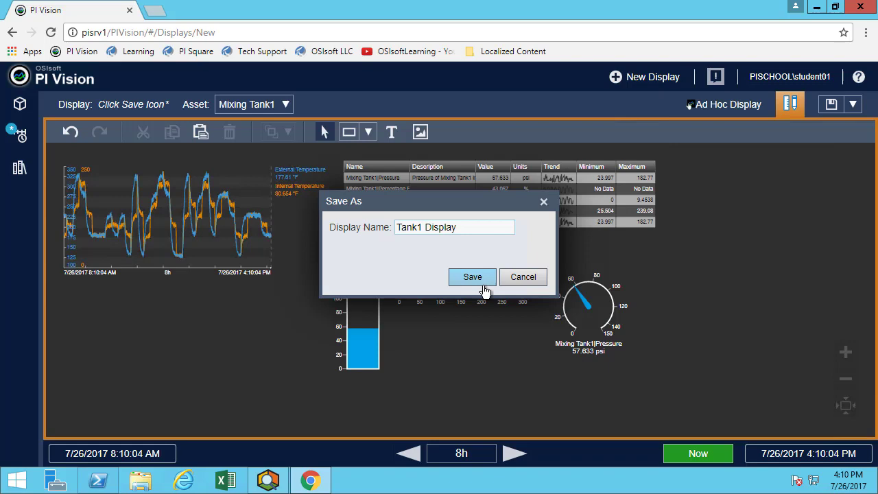
{"action": "left_click", "coordinate": [482, 283]}
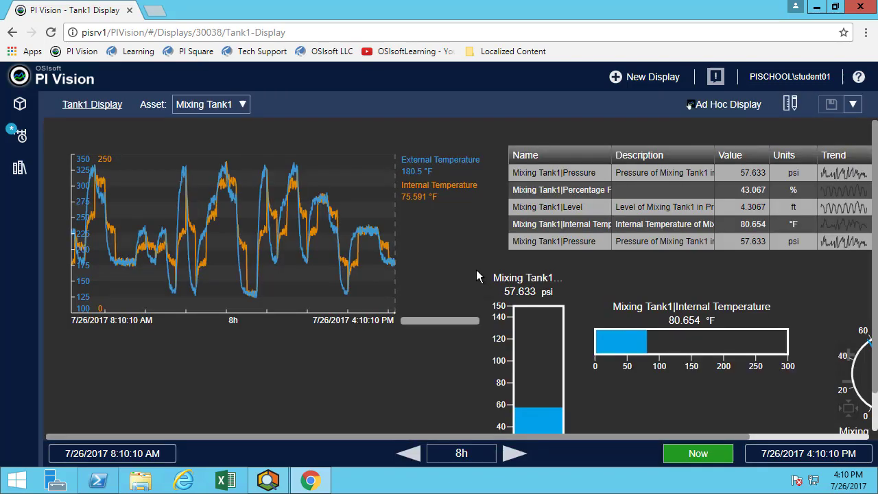
Step: Fit Tank1 Display to the window, leaving the 8h duration unchanged
{"action": "left_click", "coordinate": [846, 409]}
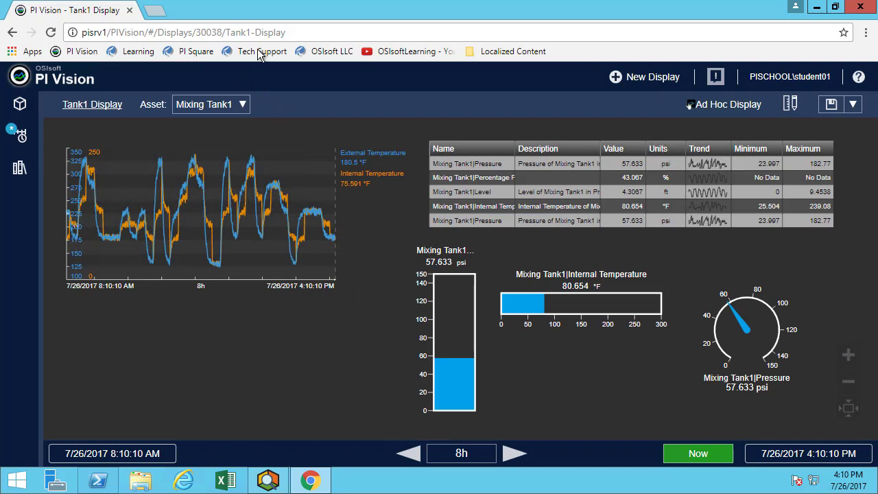
{"action": "left_click", "coordinate": [316, 32]}
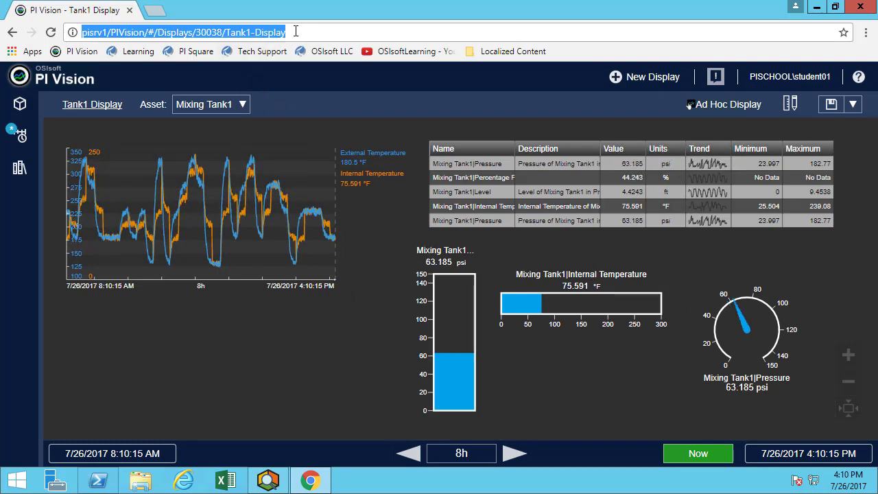
{"action": "left_click", "coordinate": [348, 350]}
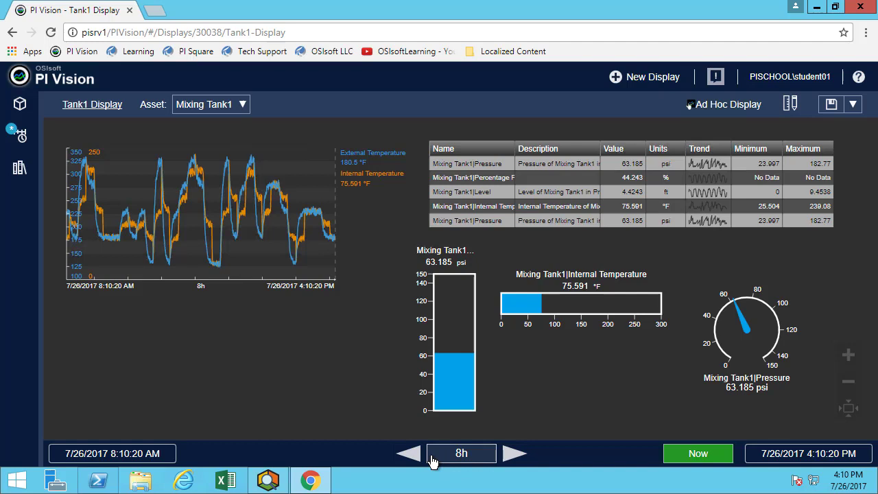
{"action": "left_click", "coordinate": [453, 458]}
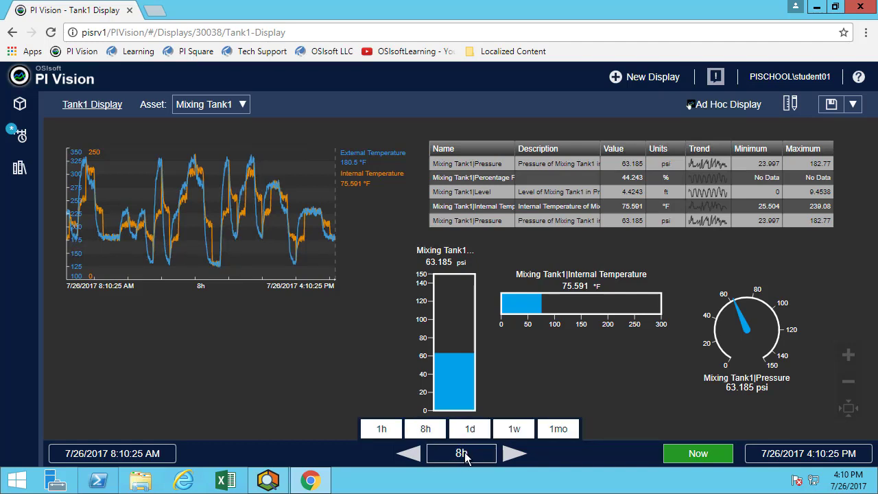
{"action": "left_click", "coordinate": [466, 458]}
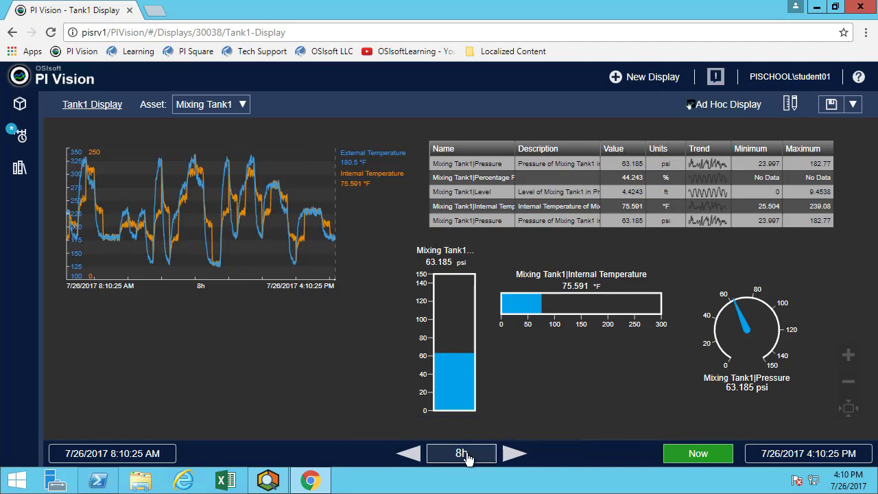
Step: Shift the time range back 8 hours, then forward 8 hours, and show the Switch Asset list
{"action": "left_click", "coordinate": [89, 450]}
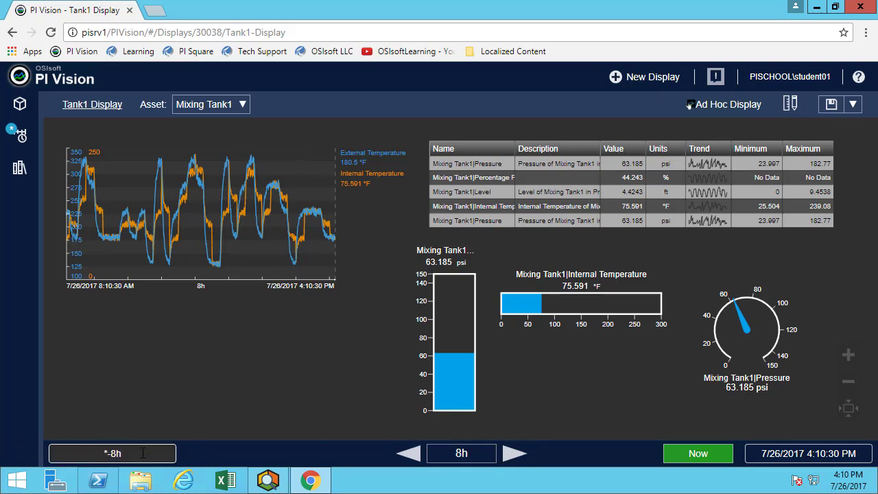
{"action": "left_click", "coordinate": [159, 414]}
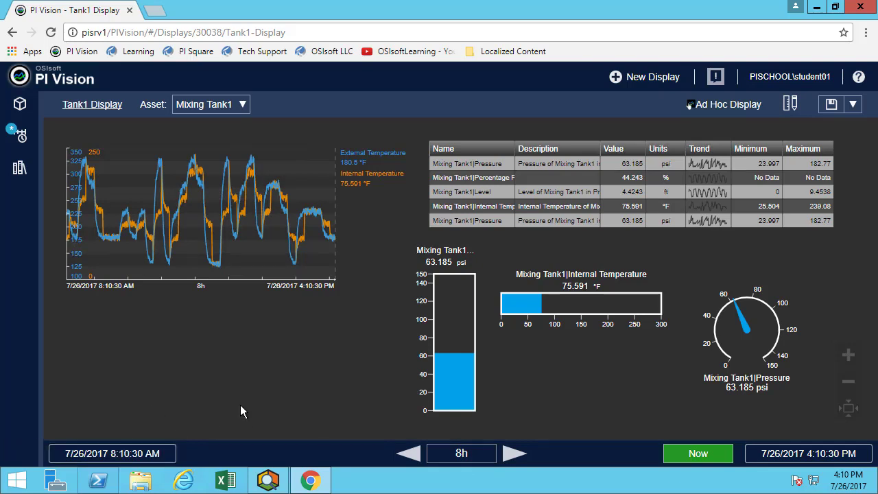
{"action": "left_click", "coordinate": [411, 453]}
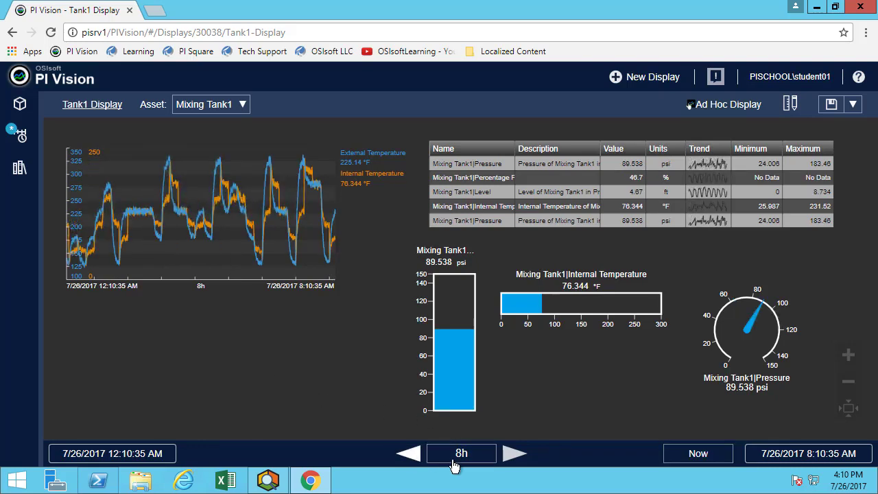
{"action": "left_click", "coordinate": [507, 455]}
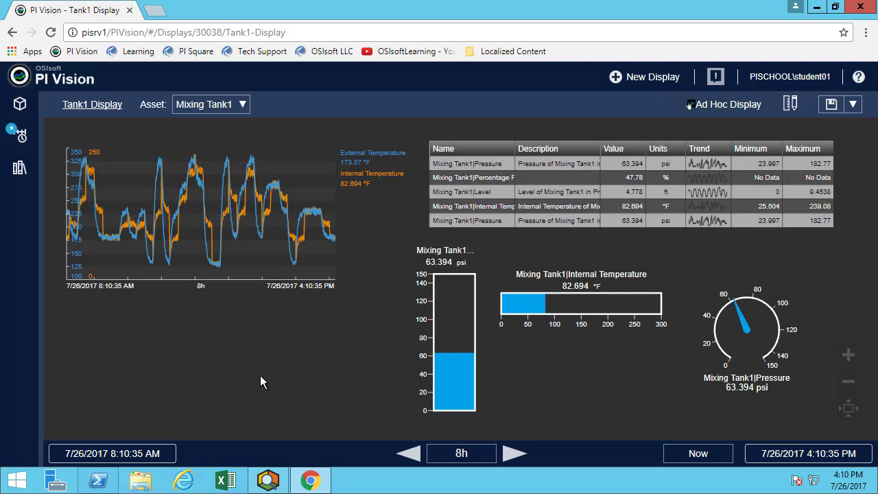
{"action": "left_click", "coordinate": [242, 105]}
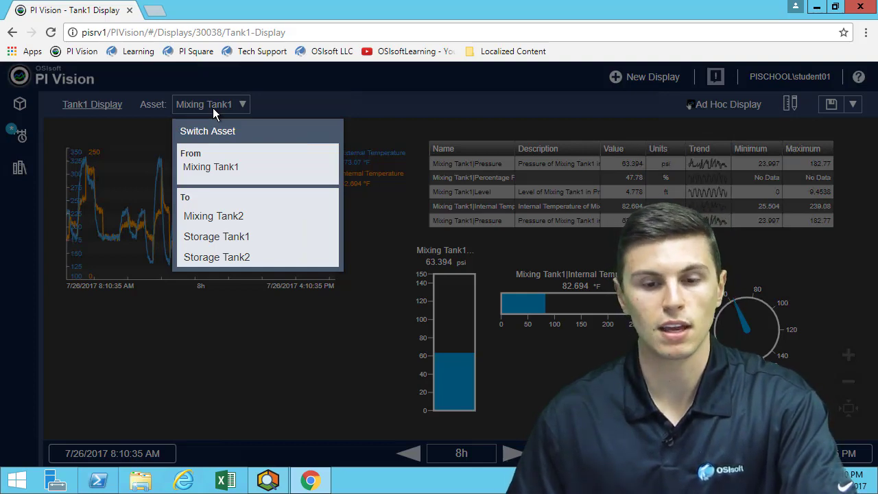
Step: Close the Switch Asset list without switching, keeping Mixing Tank1 displayed
{"action": "left_click", "coordinate": [240, 108]}
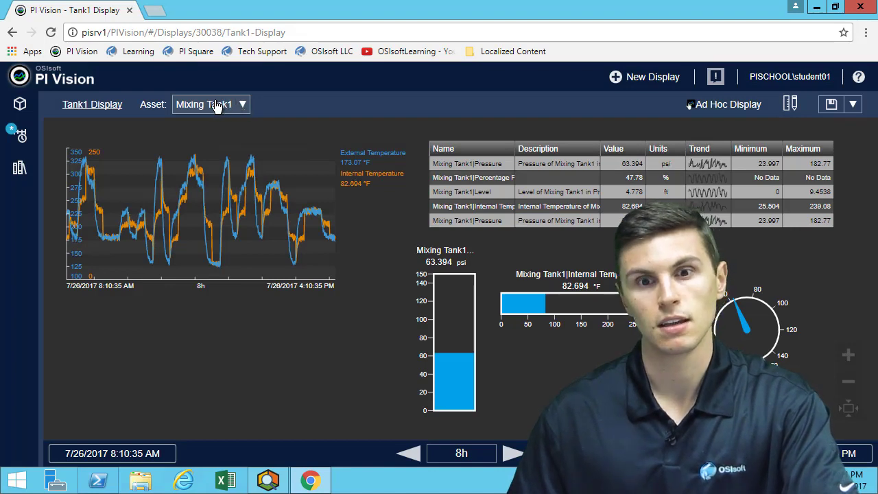